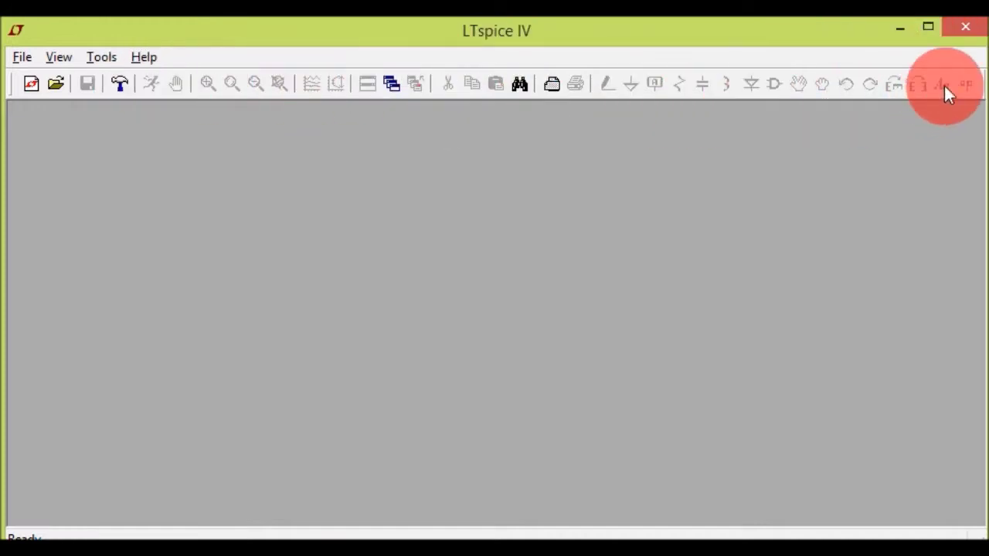
Step: Create a new blank schematic
left_click(30, 85)
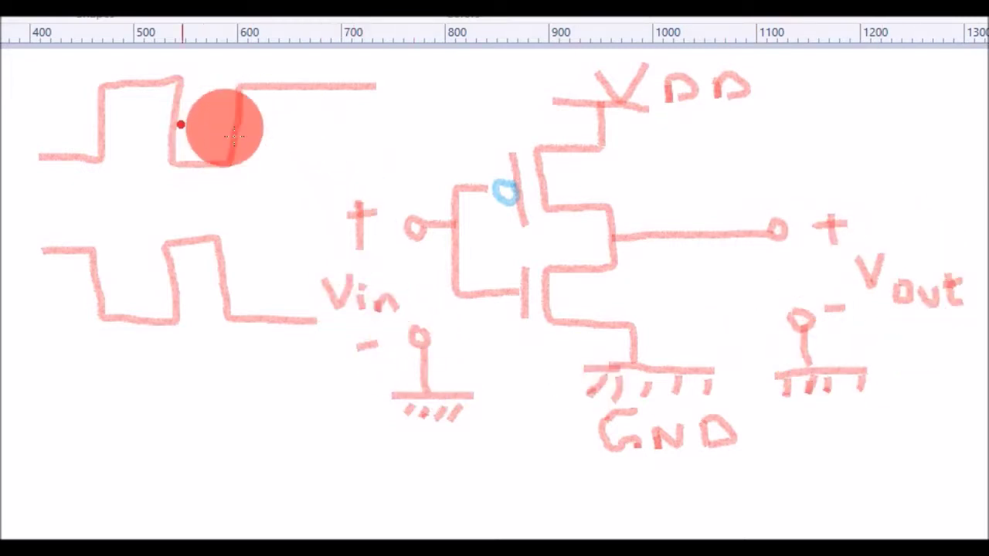
Step: In the hand-drawn inverter sketch, draw an arrow pointing at the upper square waveform and add marks beside the lower waveform
left_click_drag(304, 129, 403, 132)
mouse_move(323, 115)
left_mouse_down()
mouse_move(292, 135)
mouse_move(335, 155)
left_mouse_up()
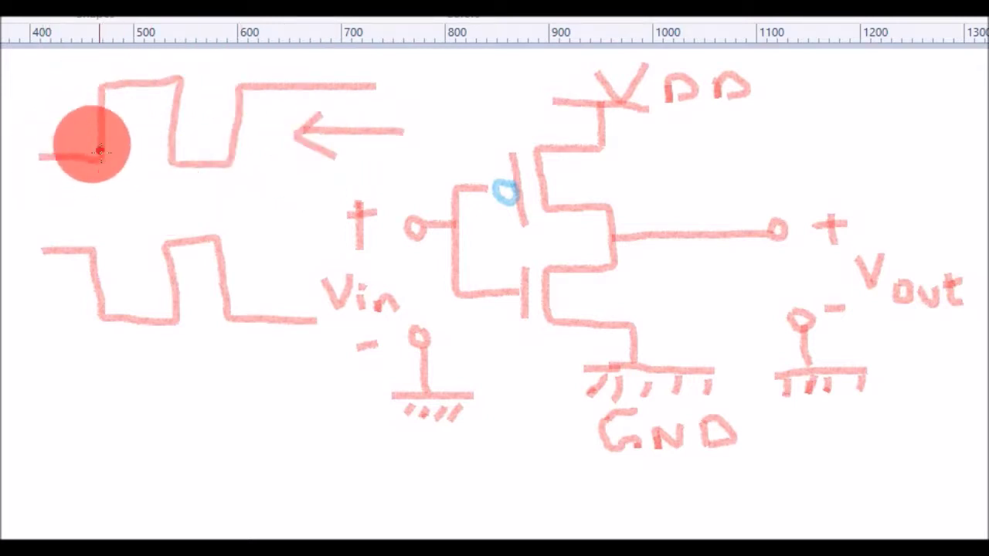
mouse_move(7, 315)
left_mouse_down()
mouse_move(88, 296)
mouse_move(71, 291)
mouse_move(87, 304)
mouse_move(46, 350)
mouse_move(48, 325)
mouse_move(77, 321)
mouse_move(83, 389)
mouse_move(102, 370)
mouse_move(115, 402)
left_mouse_up()
left_click_drag(115, 357, 116, 377)
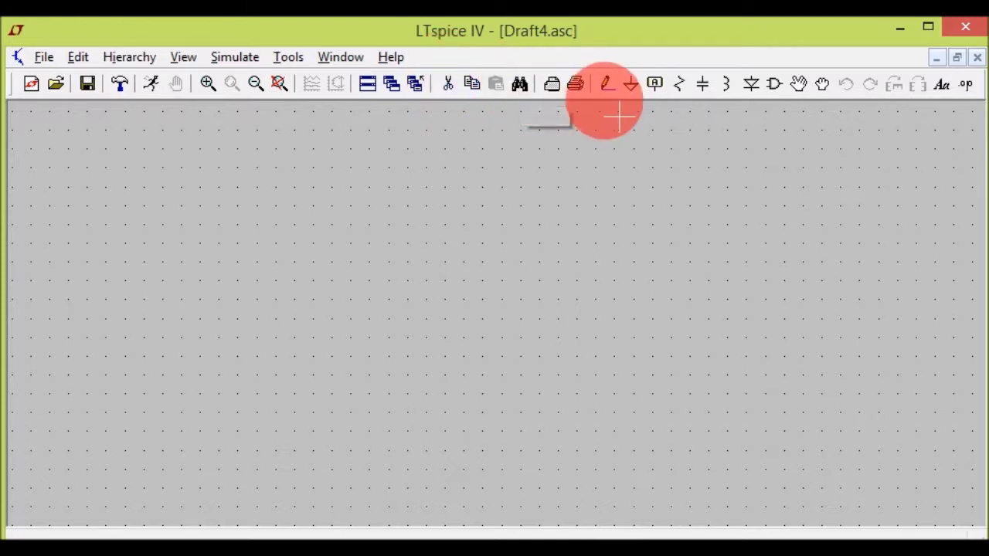
Step: Browse the component symbol library, previewing the FerriteBead, voltage and nmos4 symbols, and close it without placing anything
left_click(609, 88)
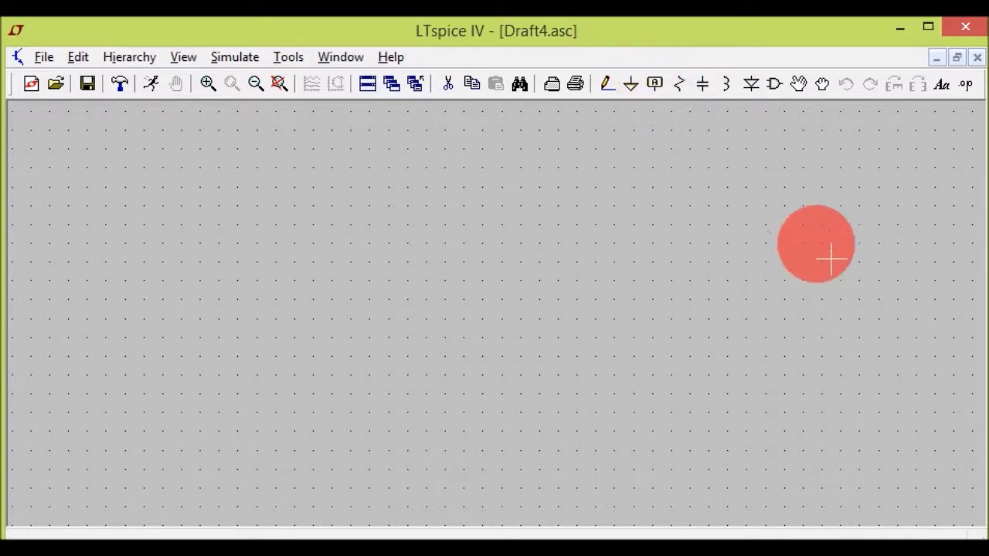
left_click(773, 85)
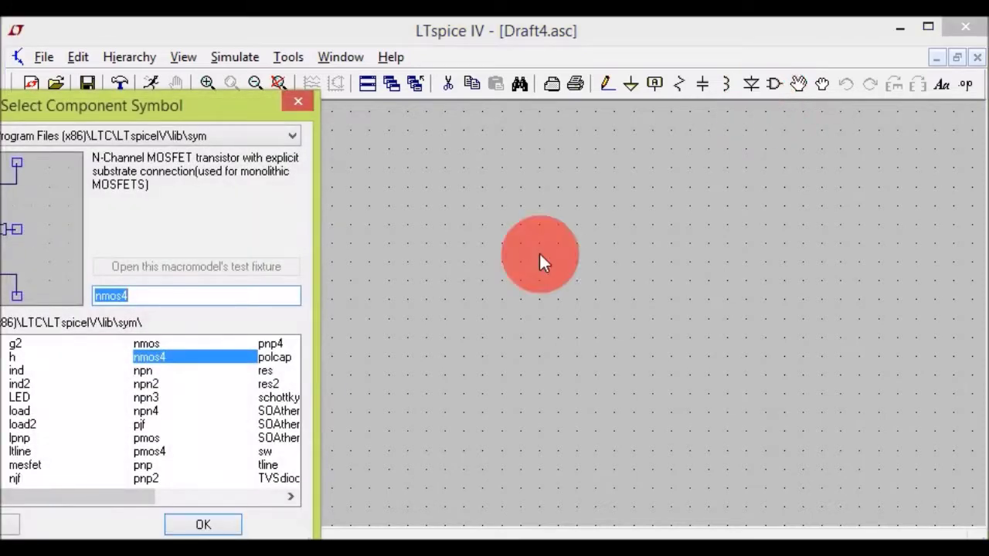
left_click_drag(185, 105, 503, 92)
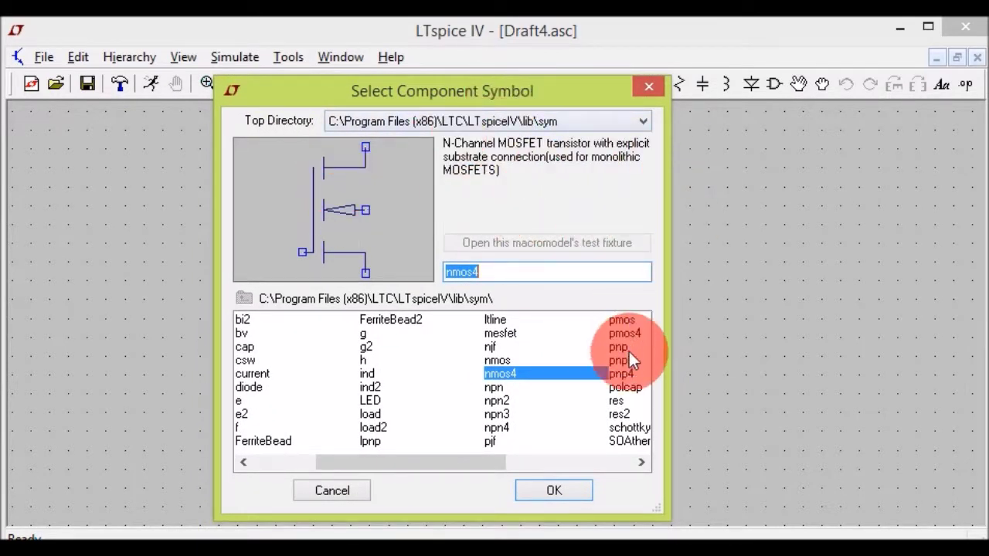
left_click_drag(432, 458, 349, 459)
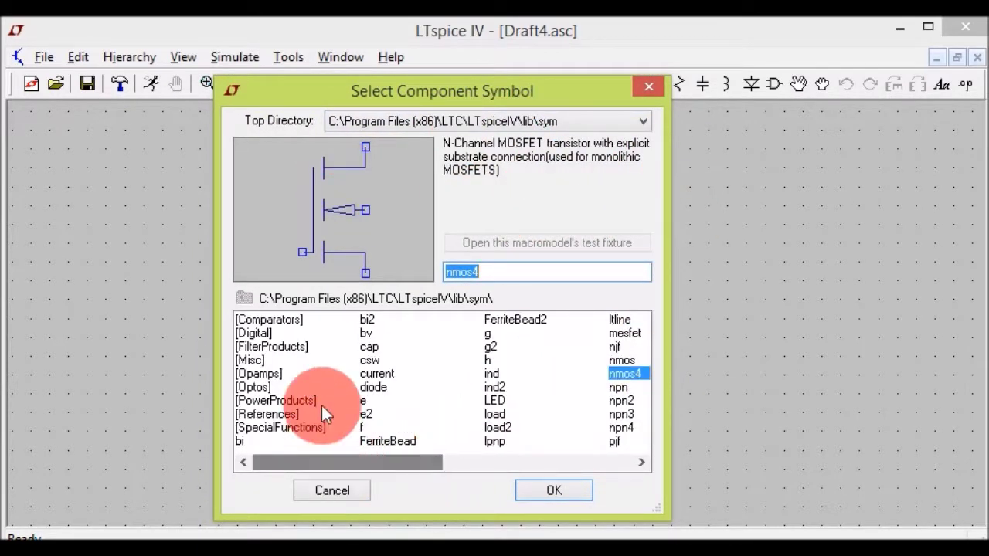
left_click(388, 444)
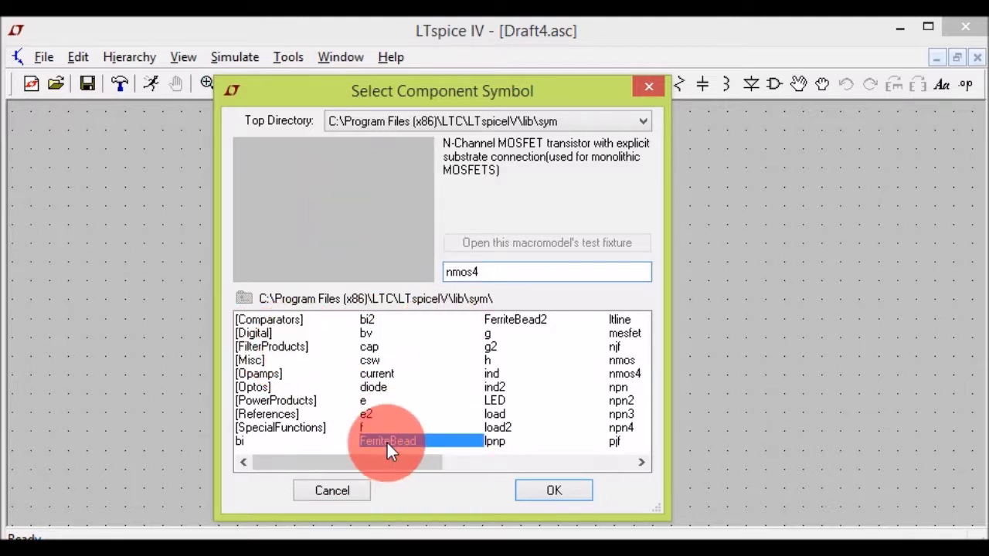
left_click_drag(394, 461, 557, 442)
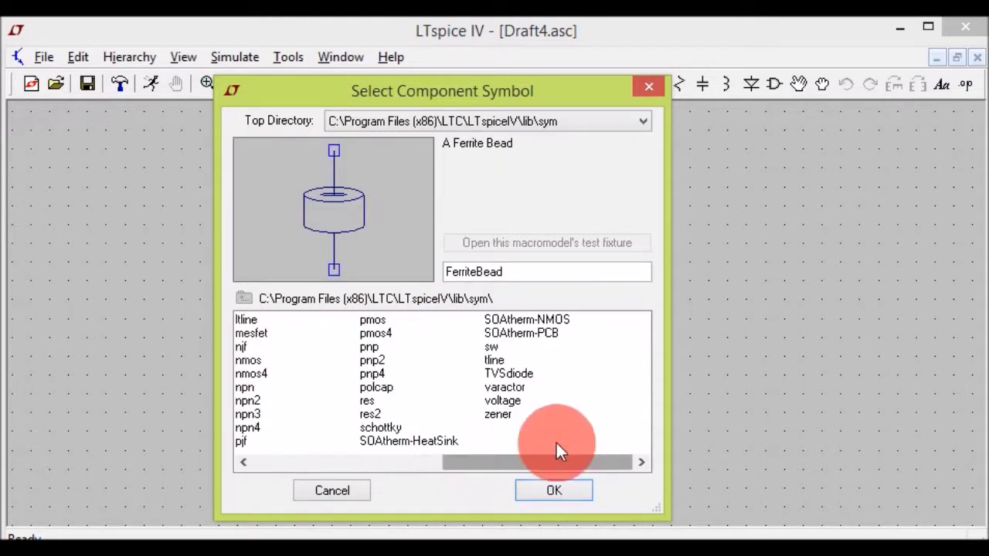
left_click(507, 397)
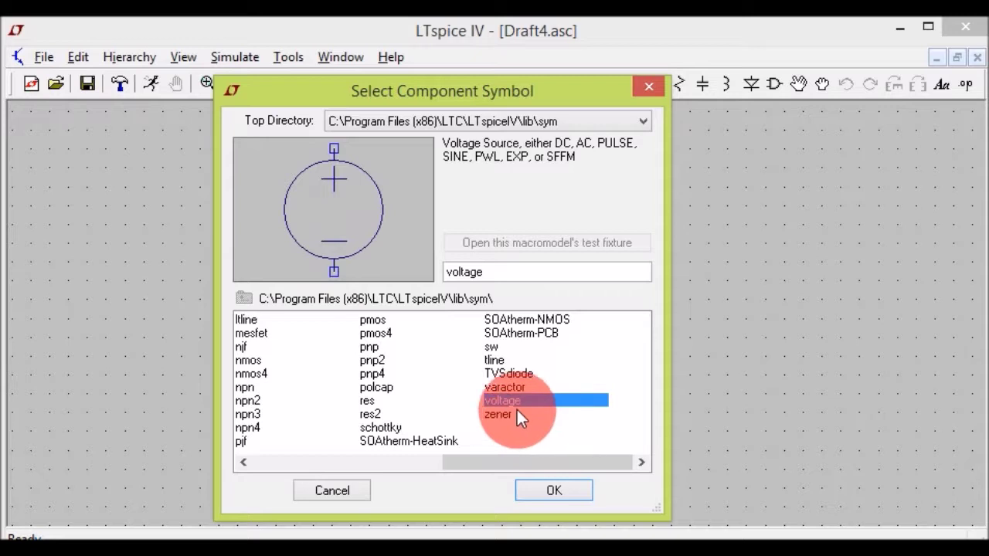
left_click(380, 429)
left_click_drag(459, 464, 379, 373)
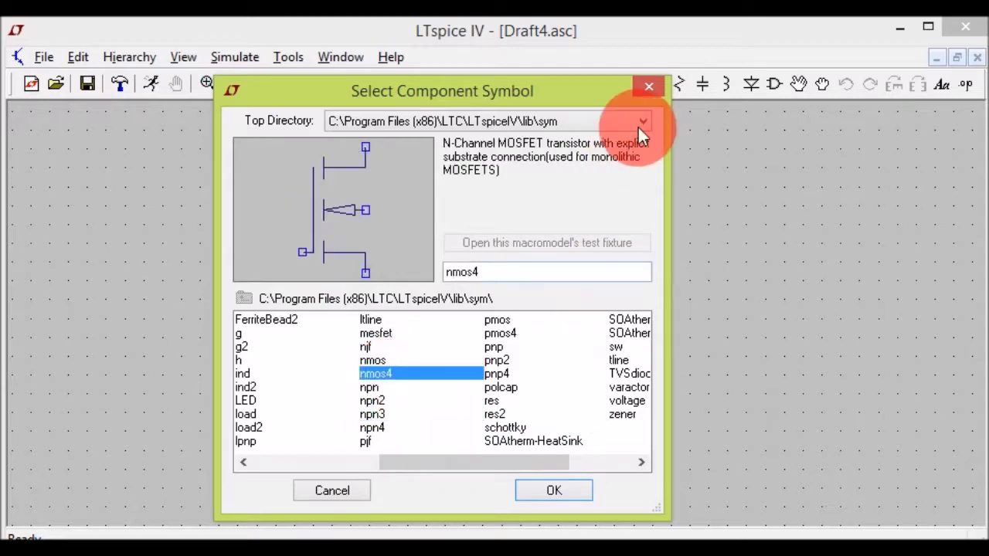
left_click(647, 86)
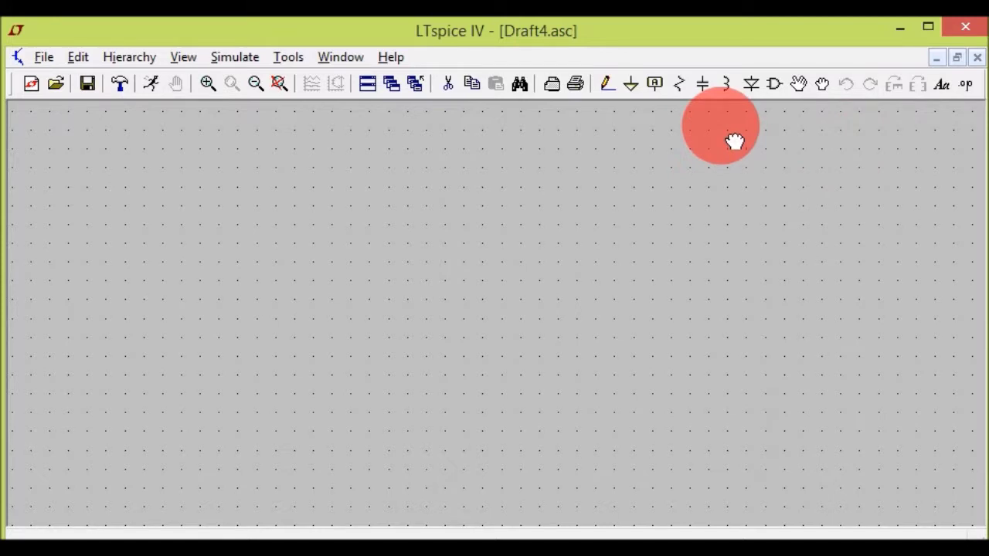
Step: Find pmos in the component symbol library and compare the previews of the pmos and pmos4 symbols
left_click(774, 83)
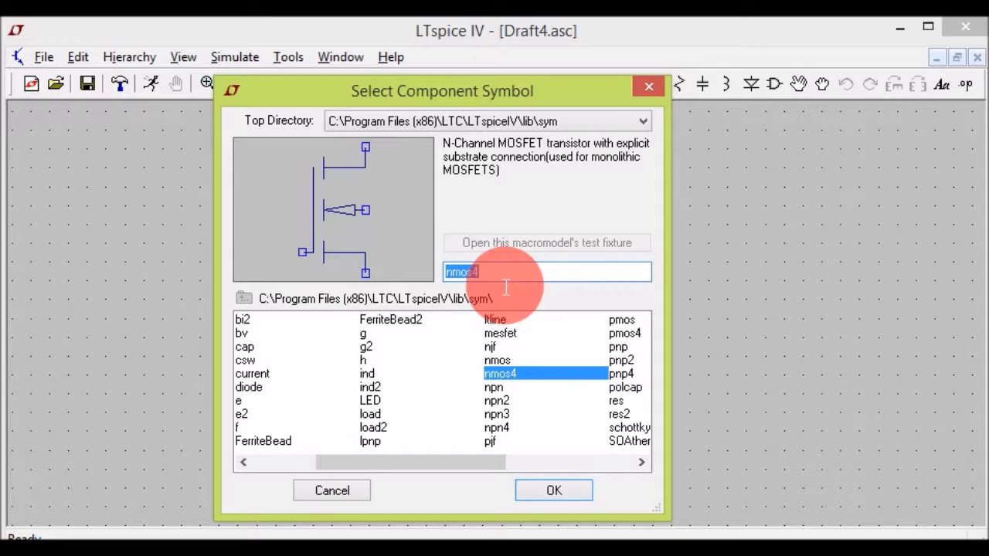
type("pmo")
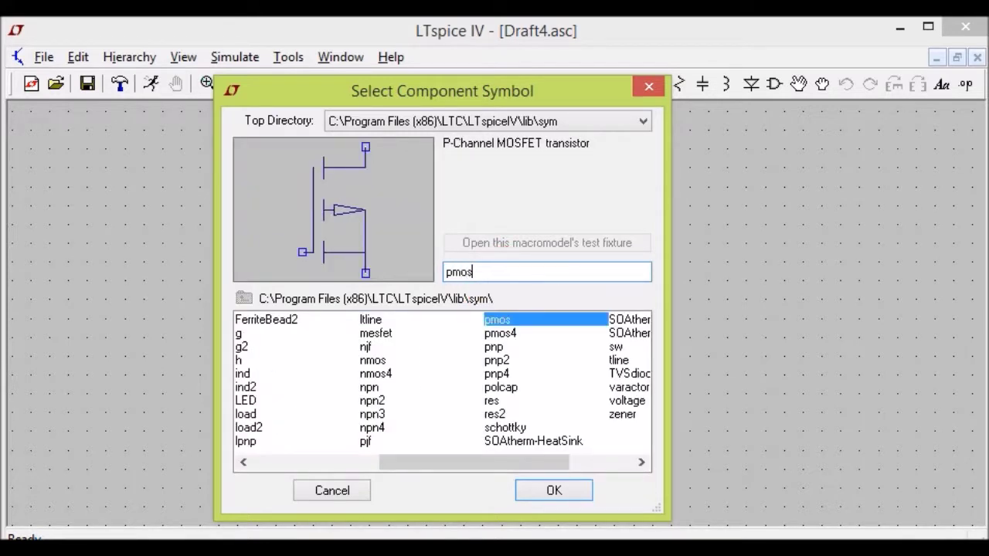
left_click(509, 333)
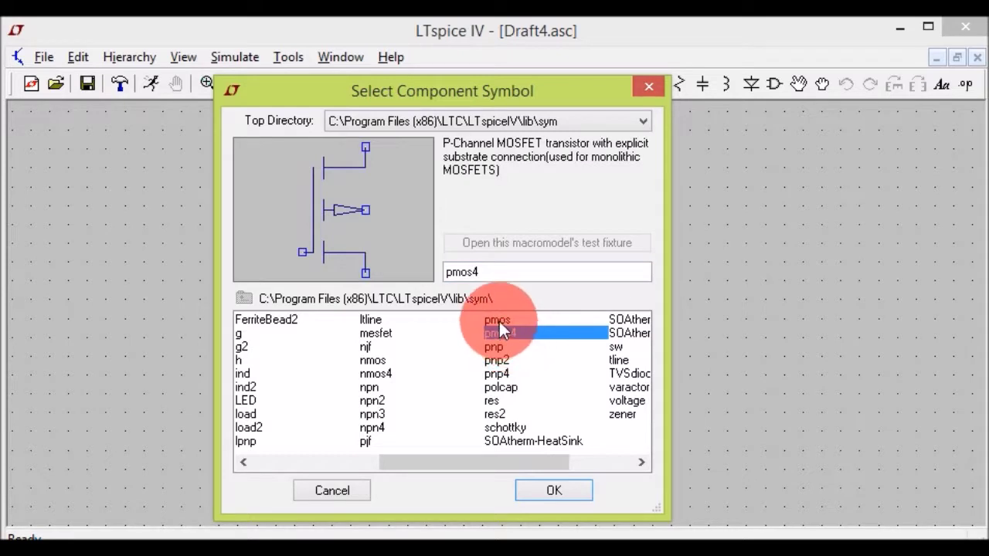
left_click(499, 320)
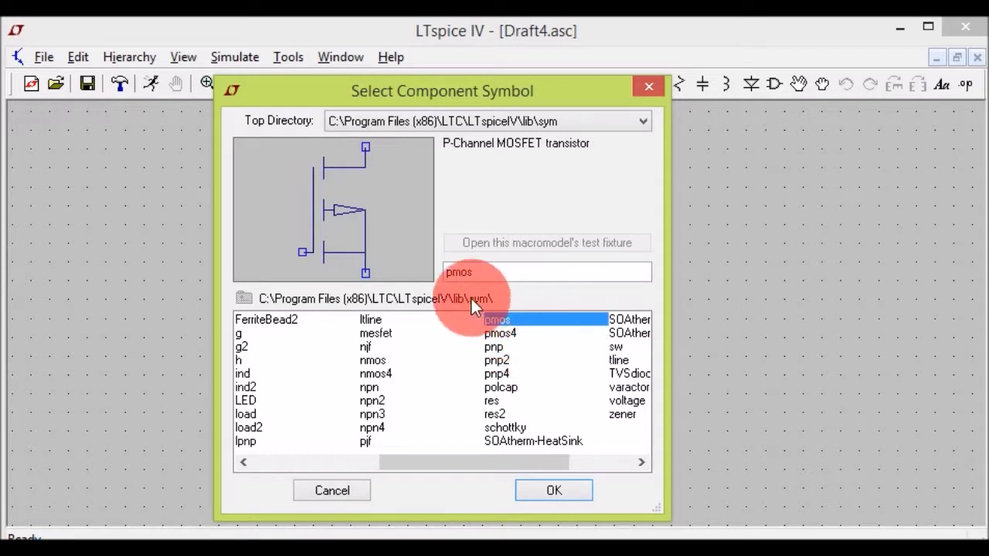
left_click(516, 338)
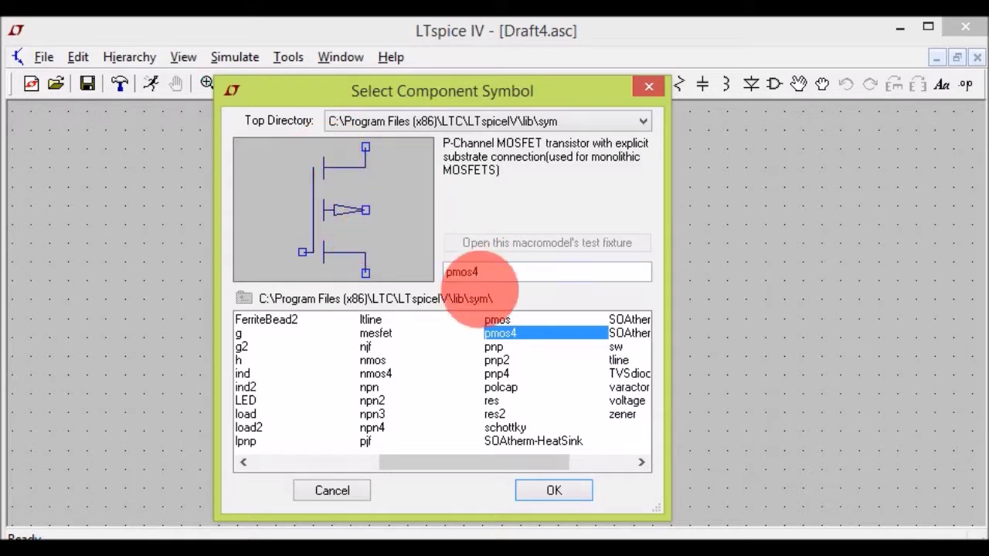
left_click(498, 317)
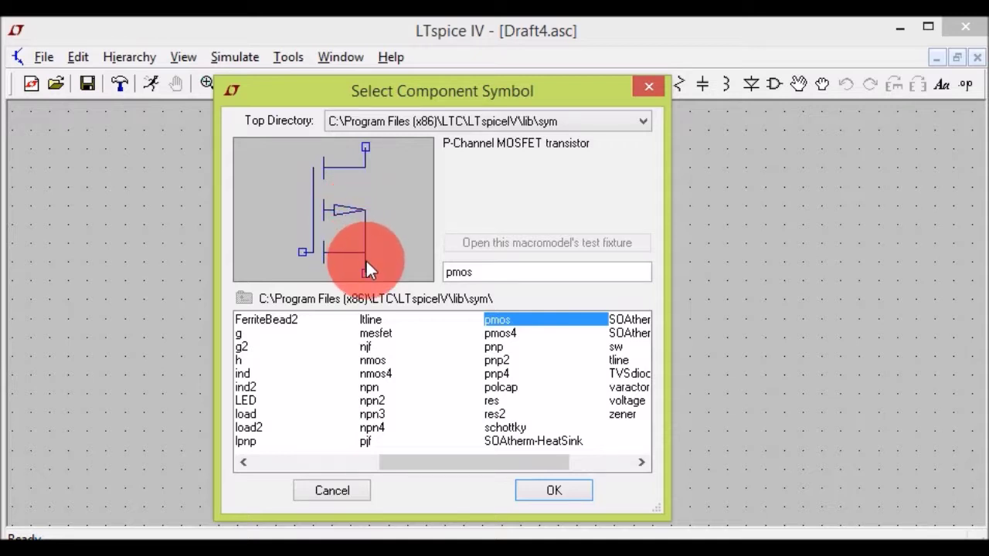
left_click(507, 329)
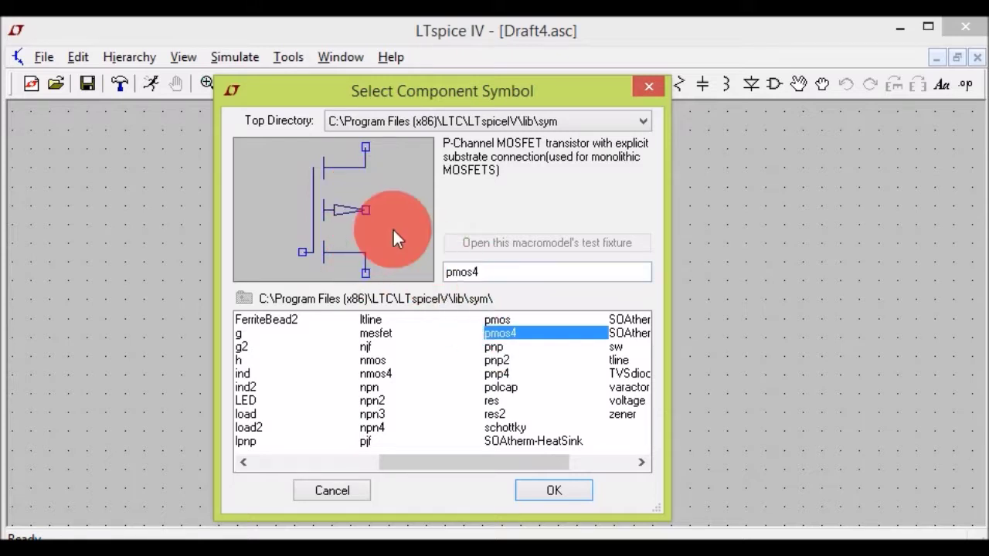
left_click(496, 319)
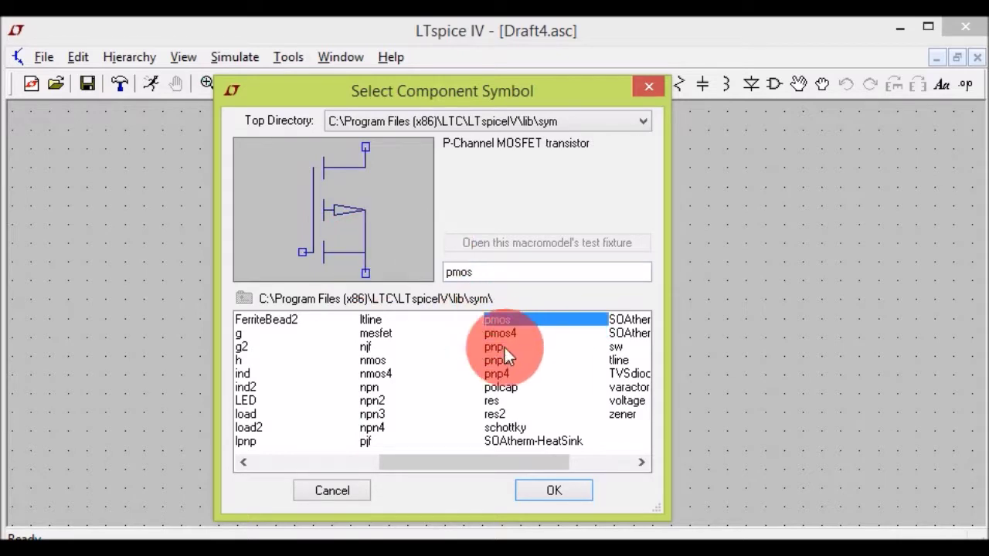
Step: Place a pmos4 transistor near the centre of the schematic
left_click(501, 333)
left_click(545, 487)
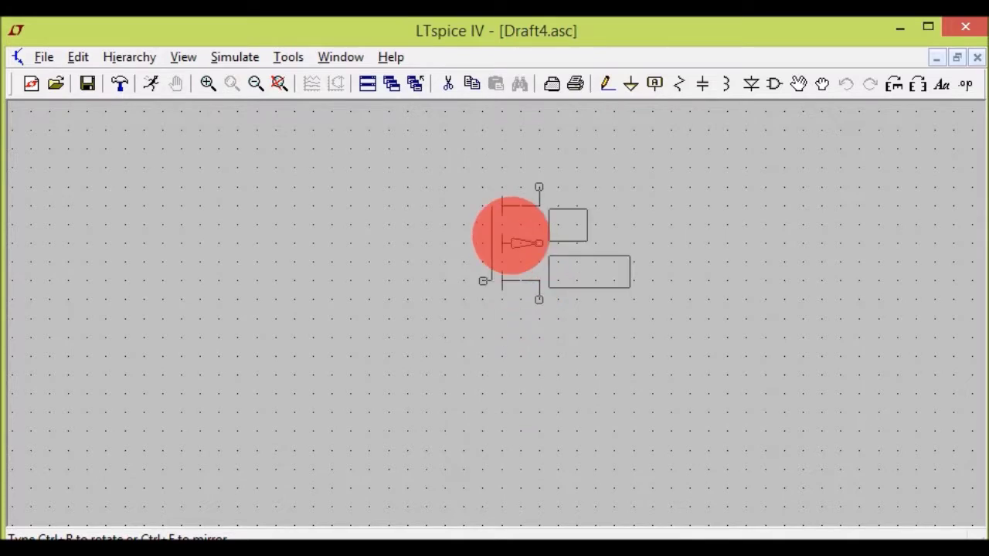
left_click(514, 234)
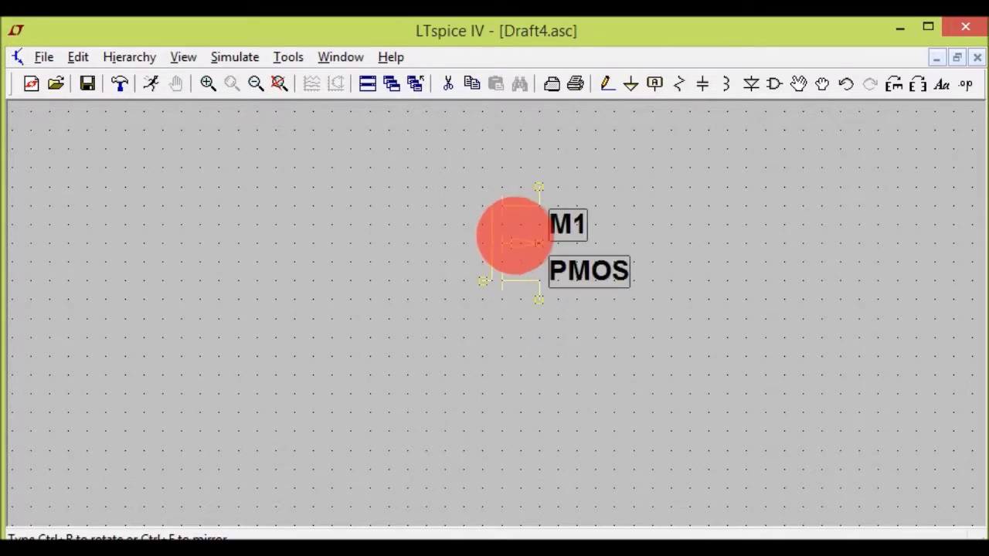
key("Escape")
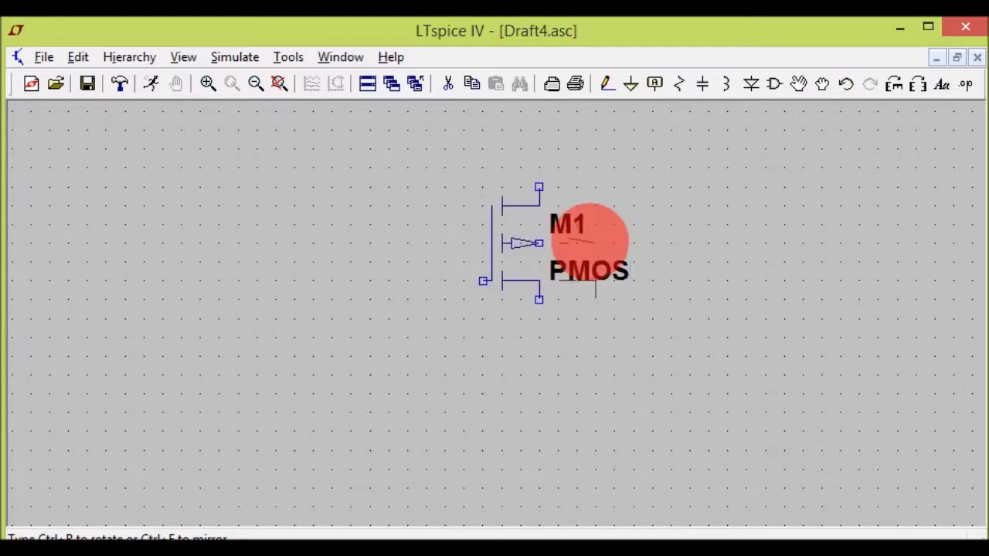
Step: Place two more pmos4 transistors to the right of M1, one mirrored and one rotated
left_click(915, 86)
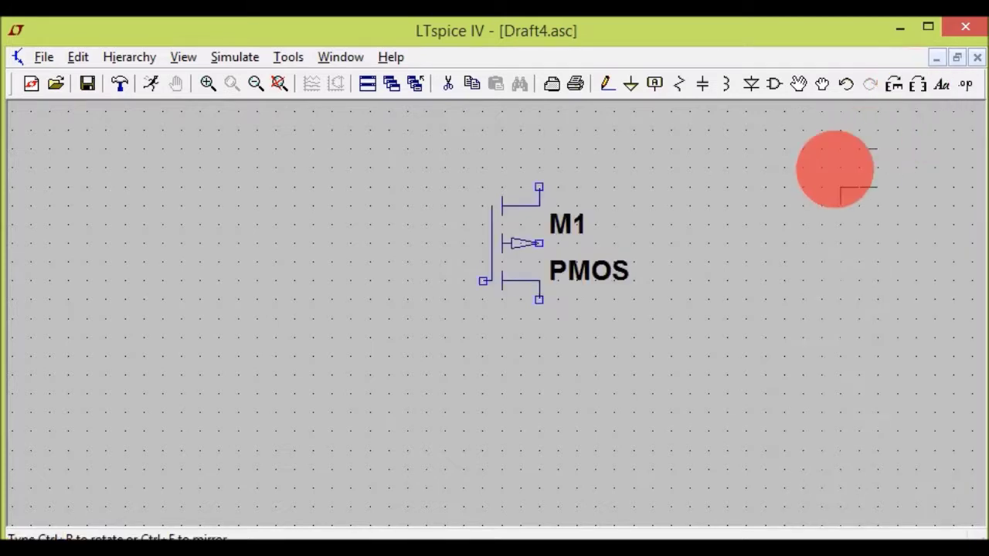
key("ctrl+r")
left_click(804, 232)
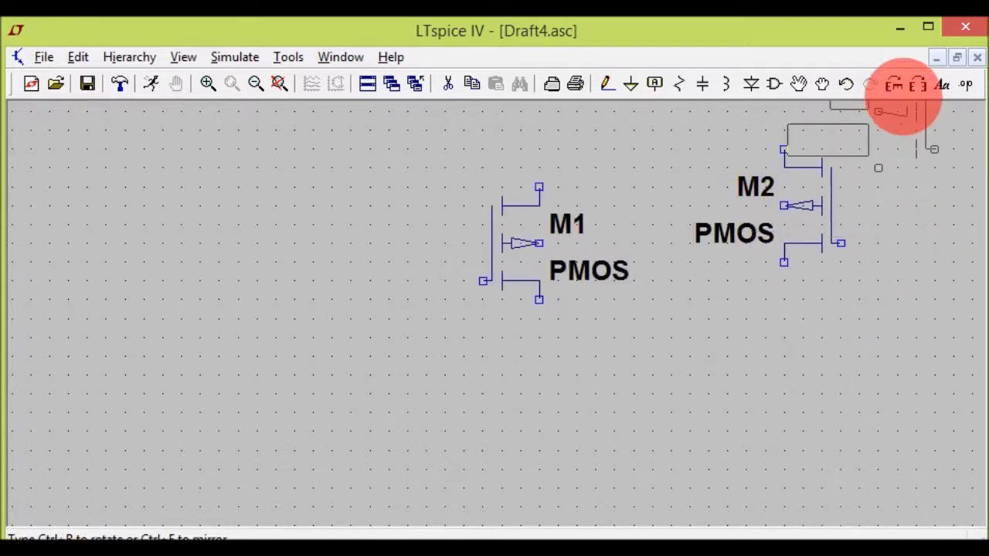
left_click(904, 83)
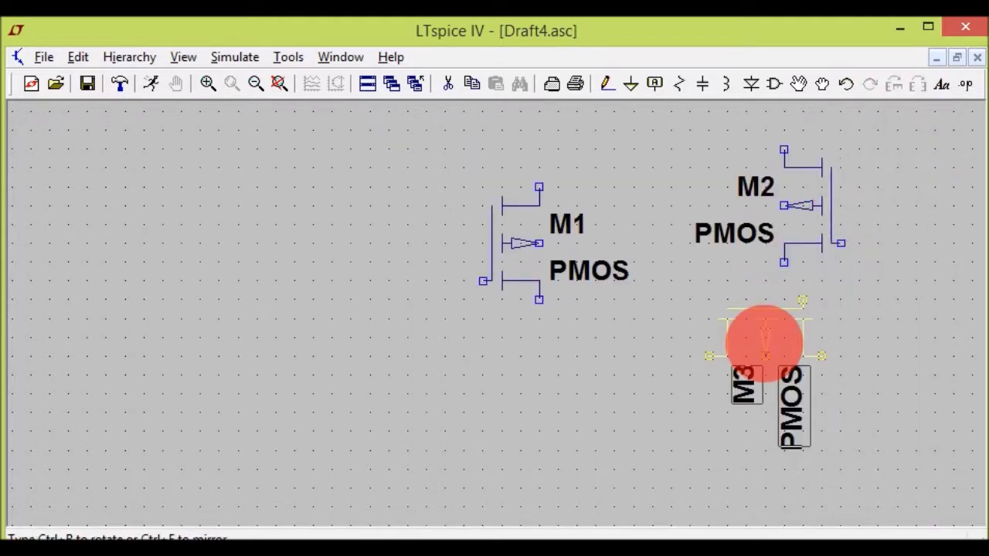
left_click(764, 340)
key("Escape")
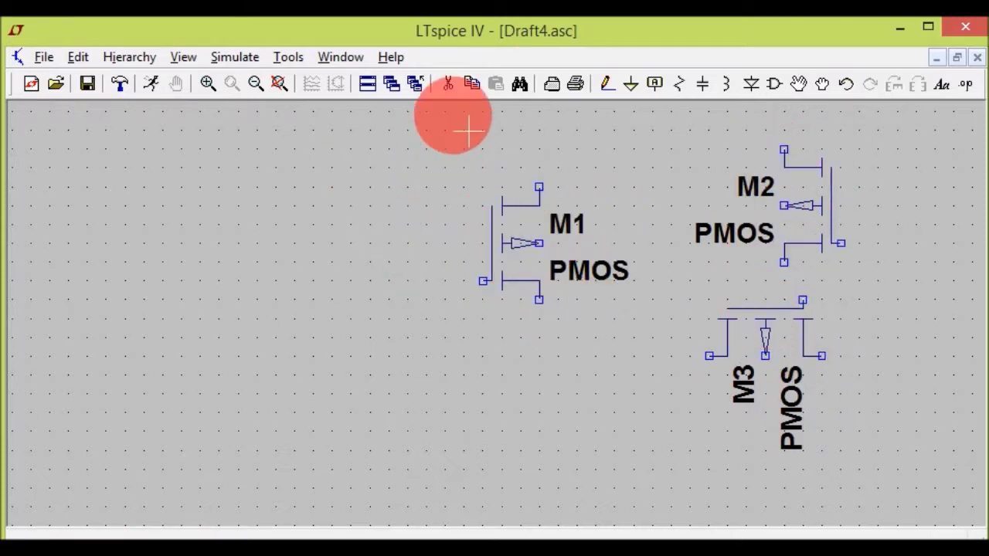
Step: Delete the extra PMOS transistors M2 and M3 to the right of M1
left_click(447, 89)
left_click(827, 227)
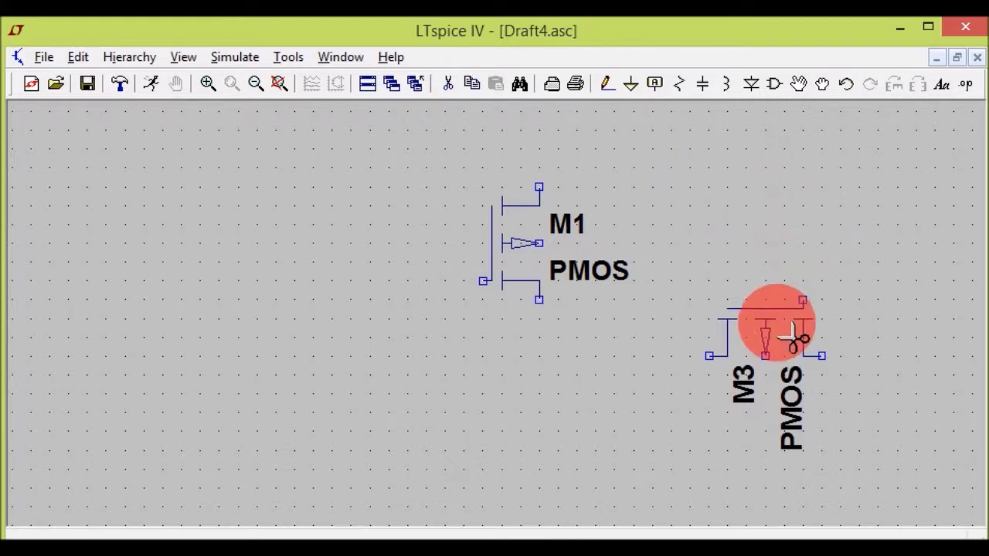
left_click(794, 338)
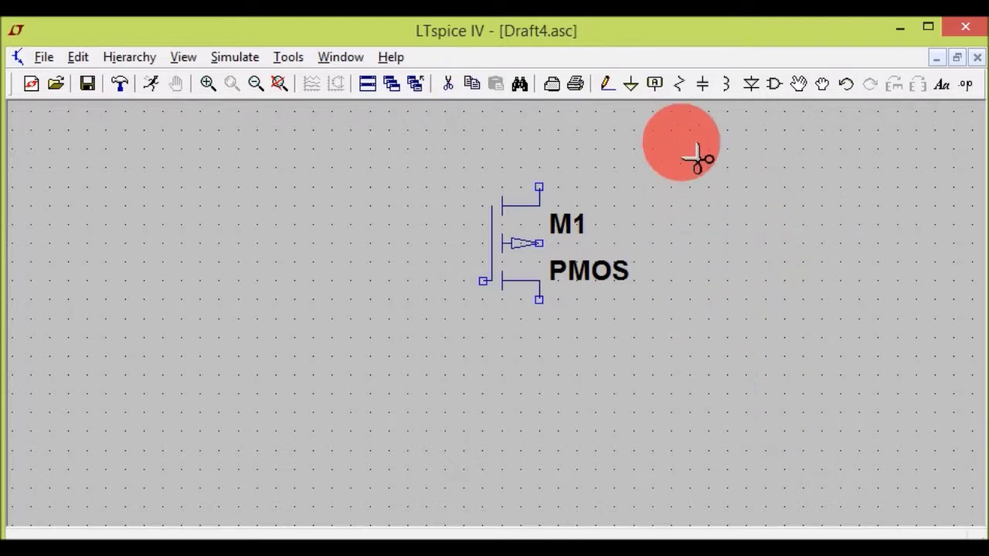
Step: Place an nmos4 transistor directly below the PMOS transistor, aligned with its terminals
left_click(778, 89)
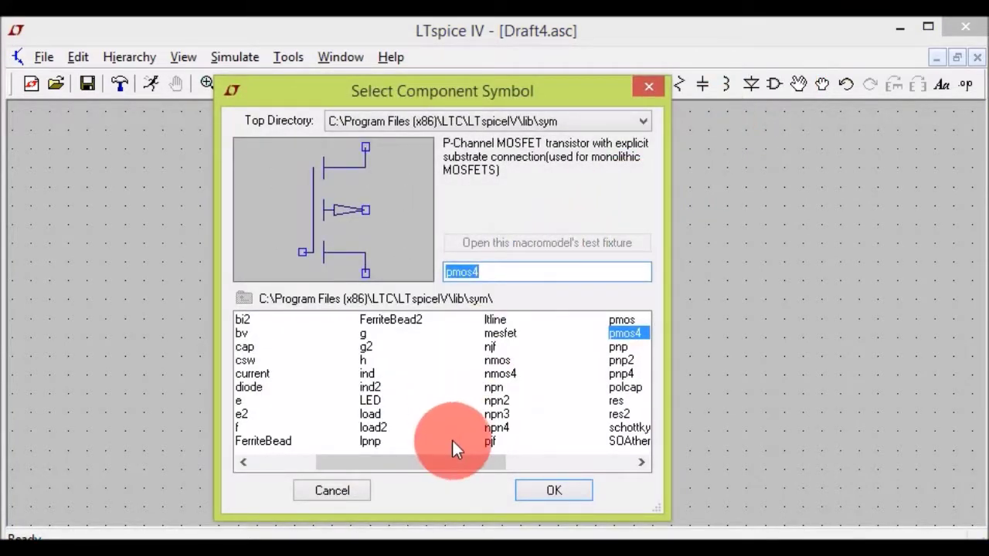
left_click(495, 372)
left_click(553, 490)
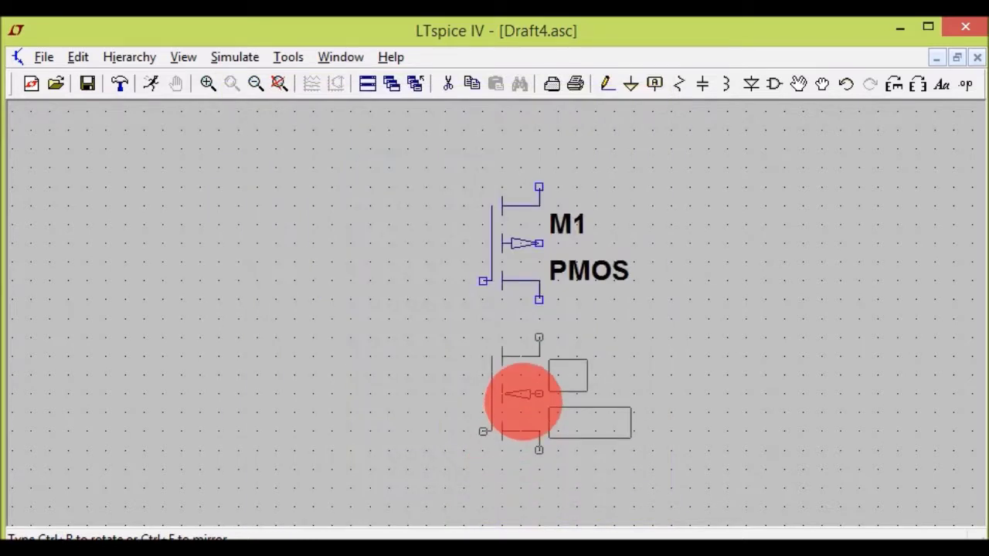
left_click(523, 393)
Step: Wire the lower terminal of the PMOS transistor to the upper terminal of the NMOS transistor
left_click(605, 87)
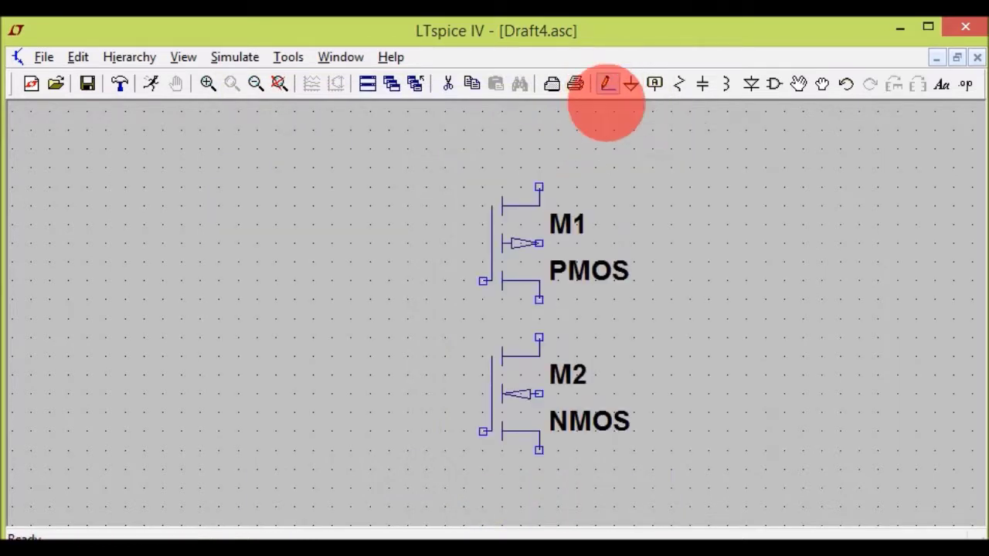
left_click(538, 300)
left_click(538, 356)
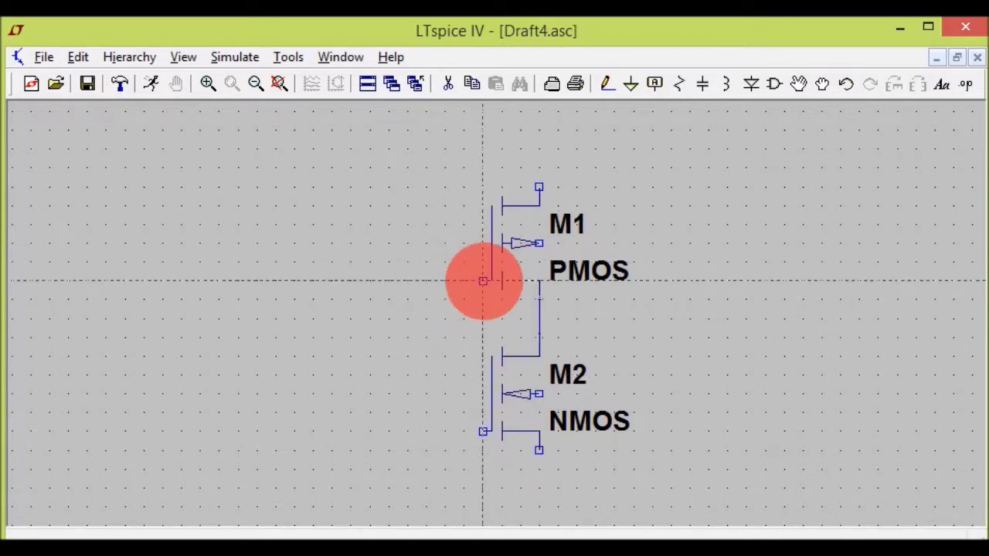
Step: Place two voltage sources, one to the right of the transistors and one to their left
left_click(775, 83)
left_click_drag(459, 462, 573, 465)
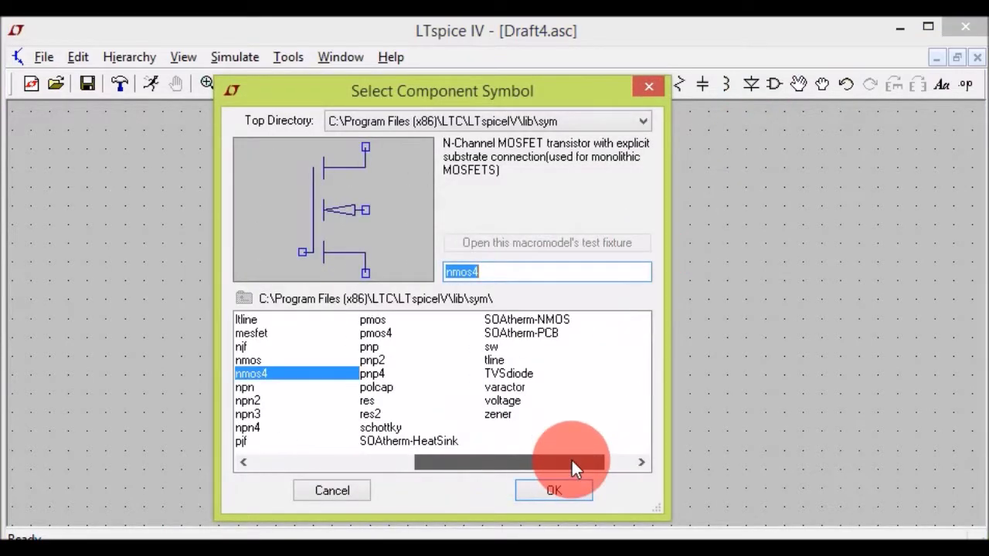
left_click(508, 401)
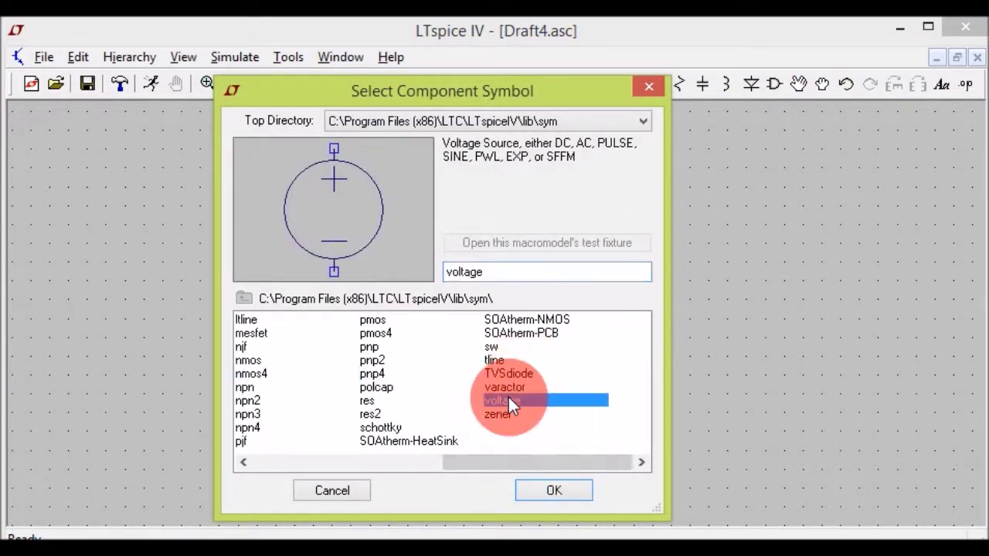
left_click(562, 484)
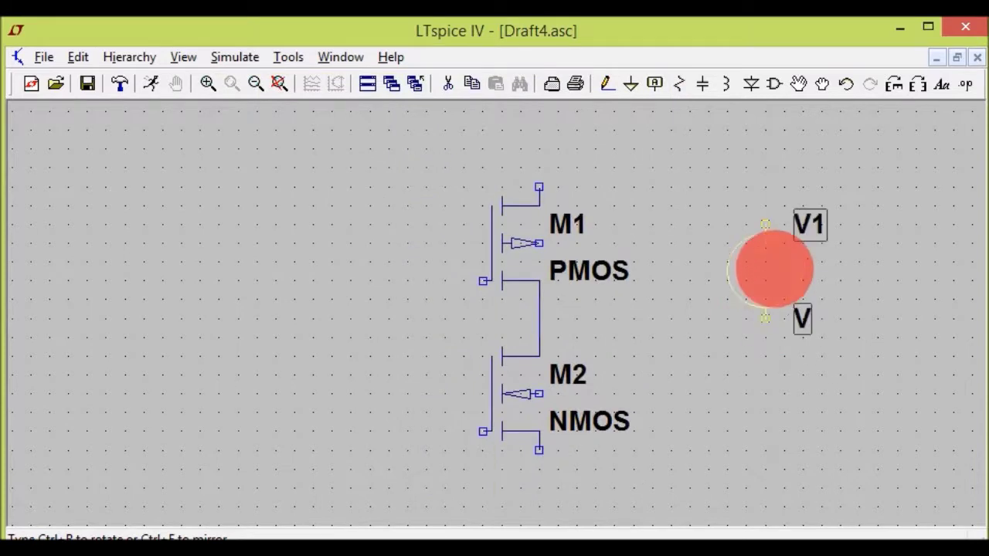
left_click(773, 270)
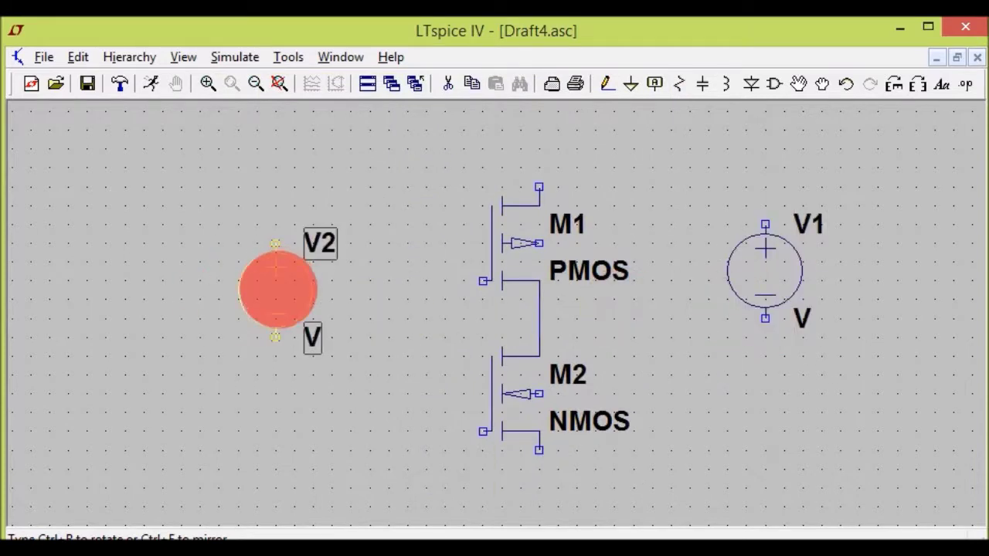
left_click(277, 290)
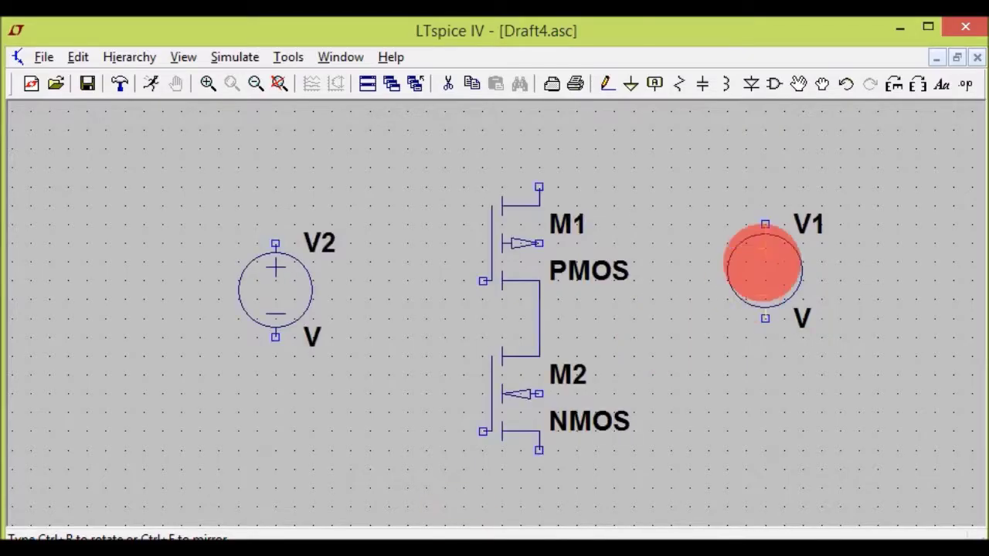
left_click(763, 265)
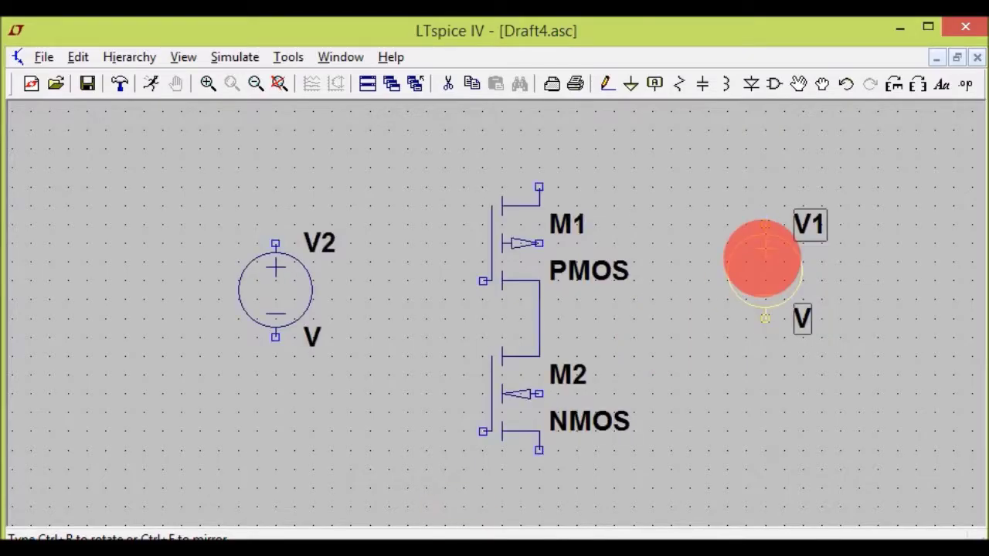
left_click(763, 263)
left_click(321, 228)
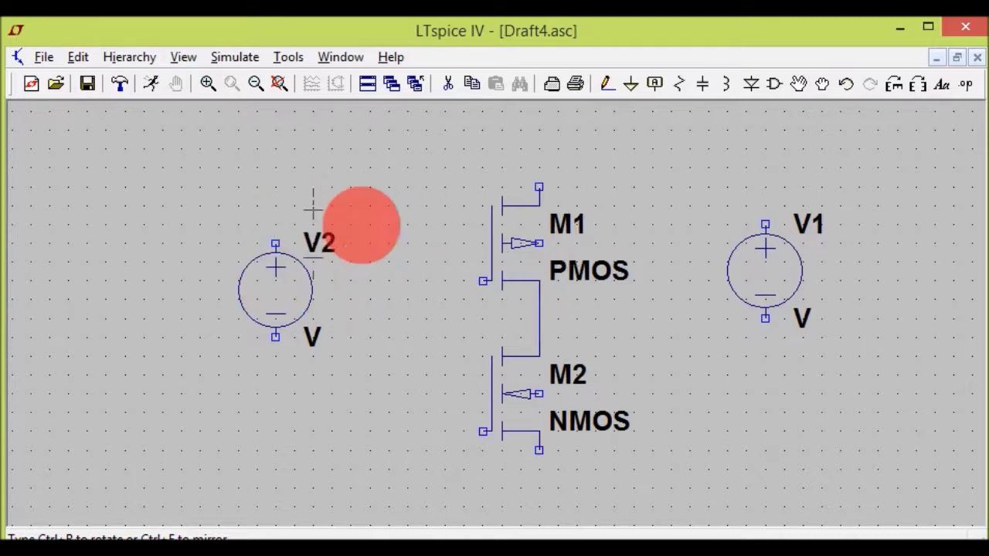
Step: Place a ground symbol directly below the lower terminal of the NMOS transistor
left_click(629, 83)
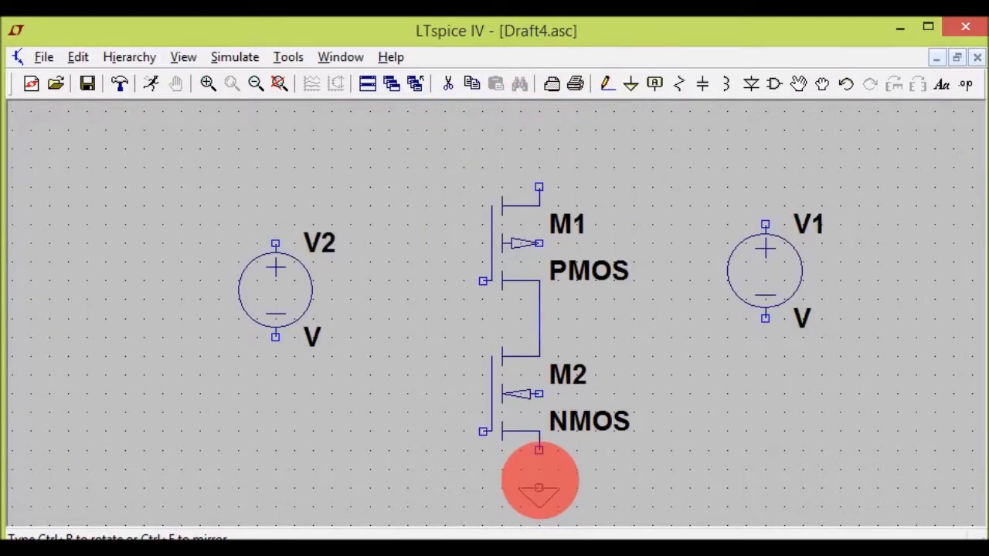
left_click(538, 488)
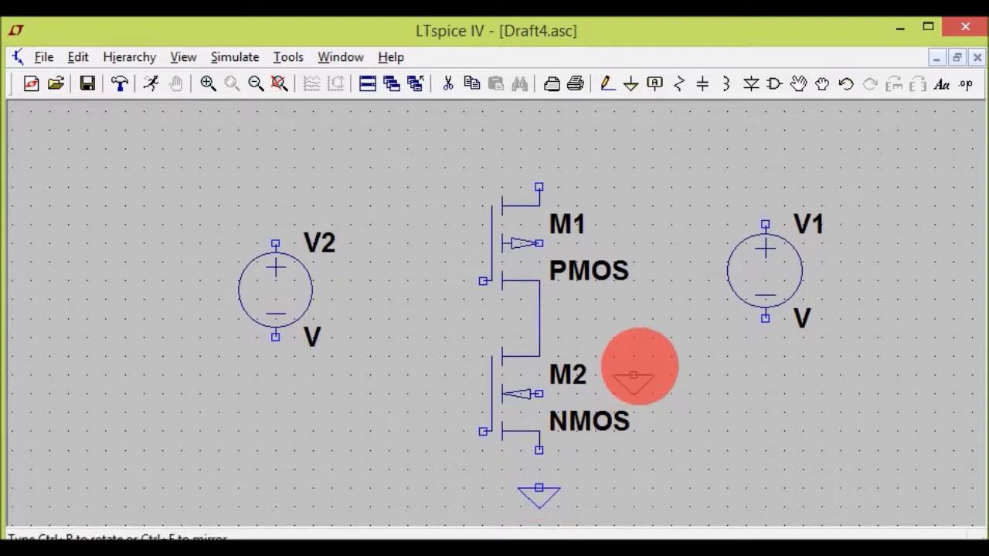
right_click(635, 373)
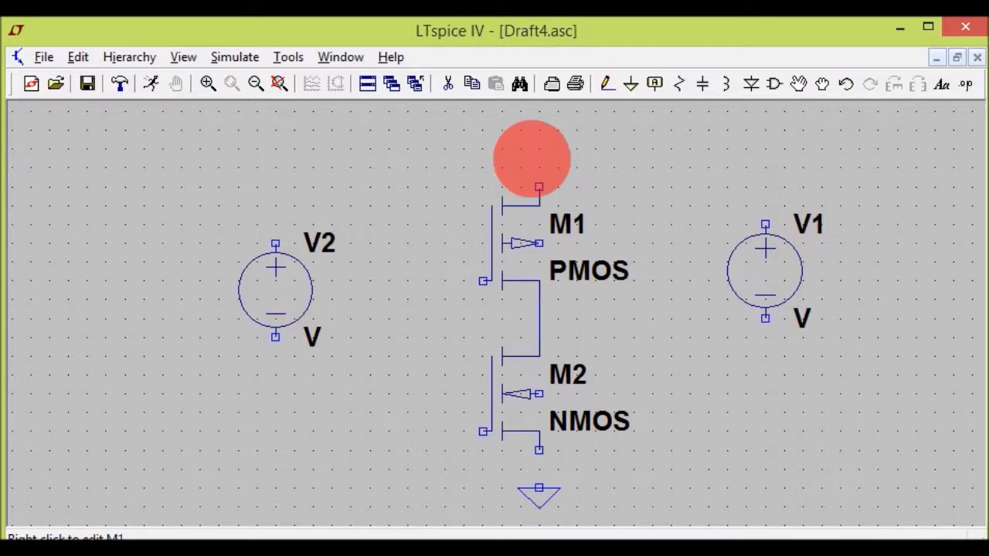
Step: Wire the upper terminal of the PMOS transistor to the positive terminal of V1
left_click(608, 83)
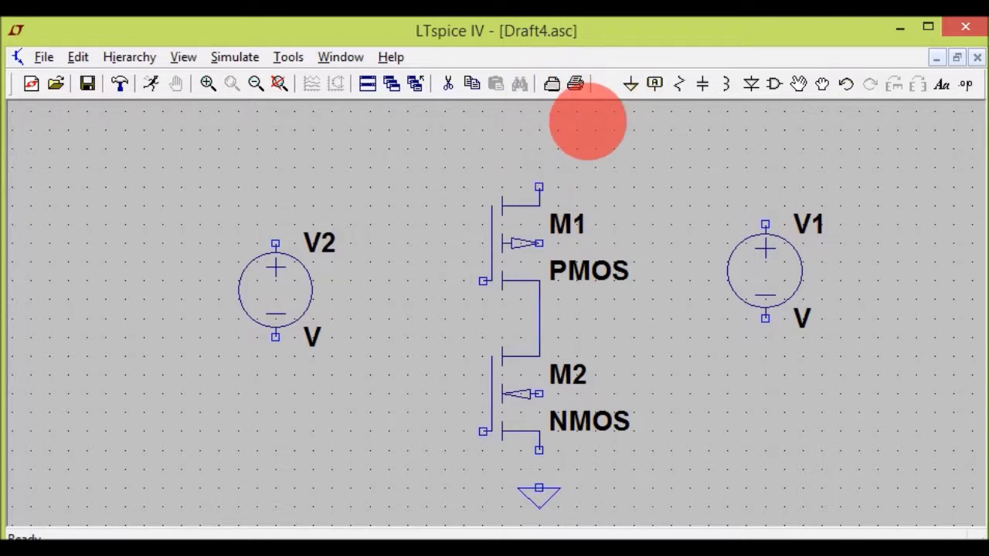
left_click(539, 187)
left_click(750, 150)
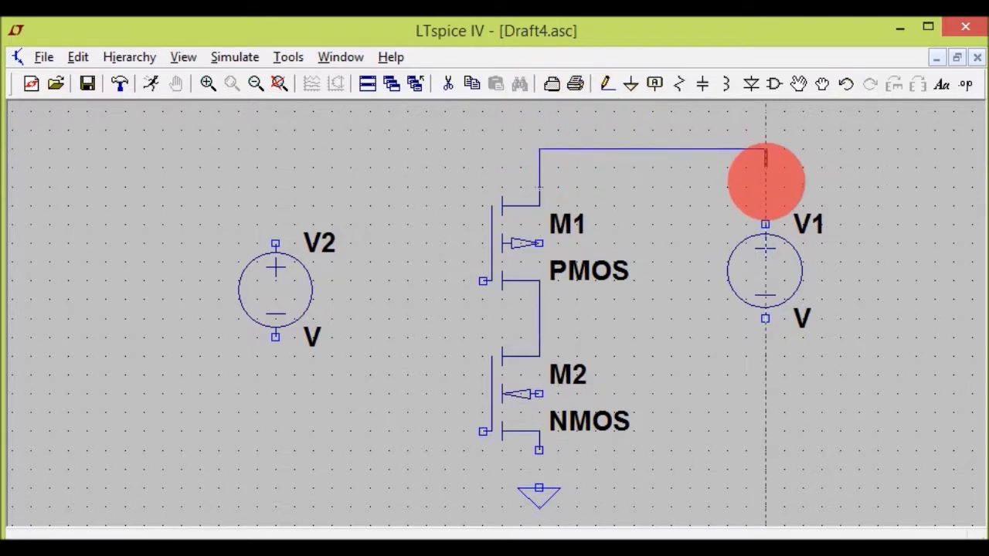
left_click(765, 224)
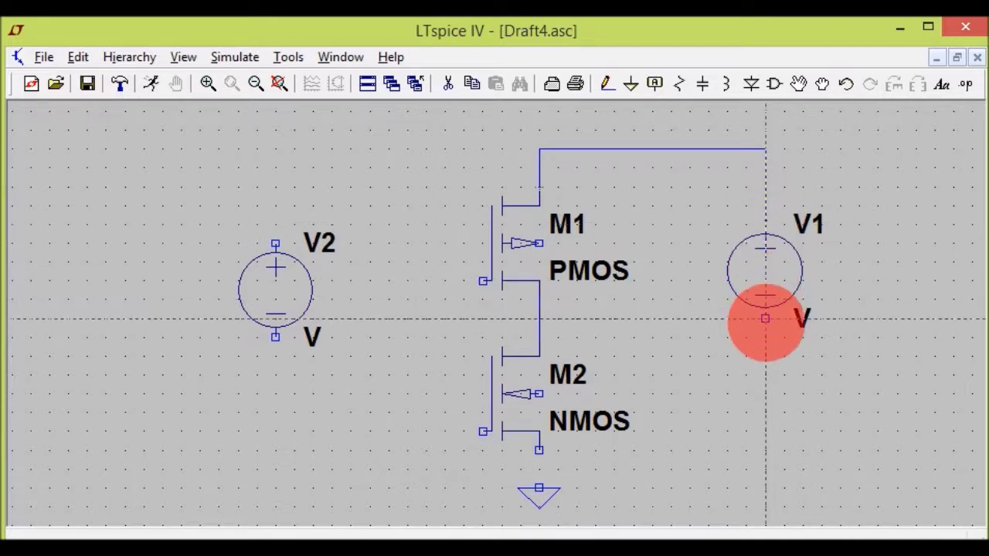
Step: Wire the negative terminal of V1 to the NMOS transistor's lower terminal and the ground symbol
left_click(765, 315)
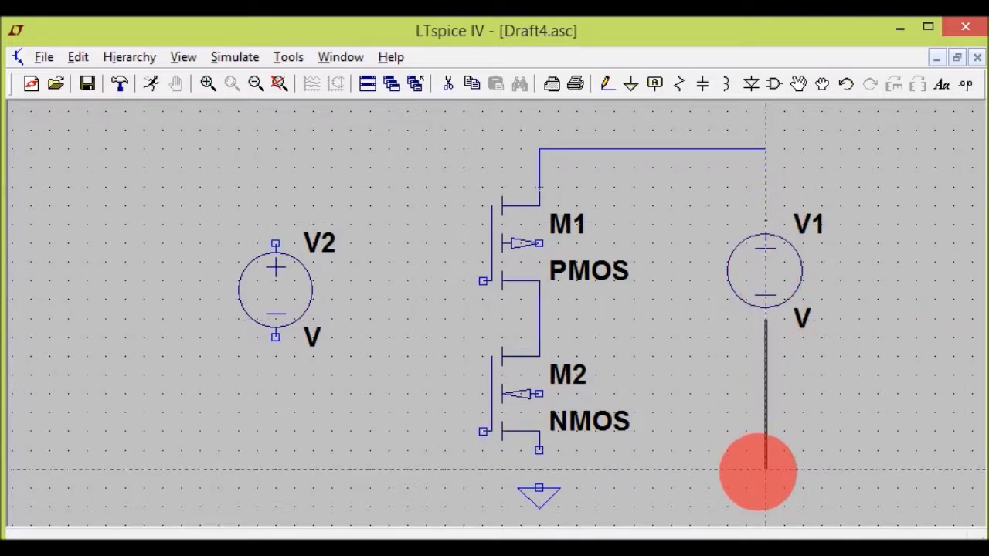
left_click(765, 469)
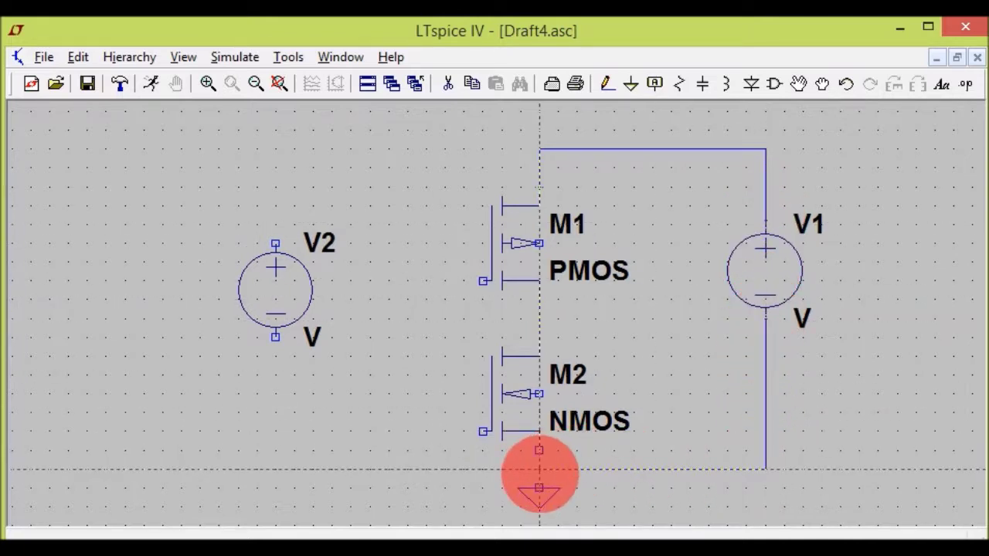
left_click(539, 468)
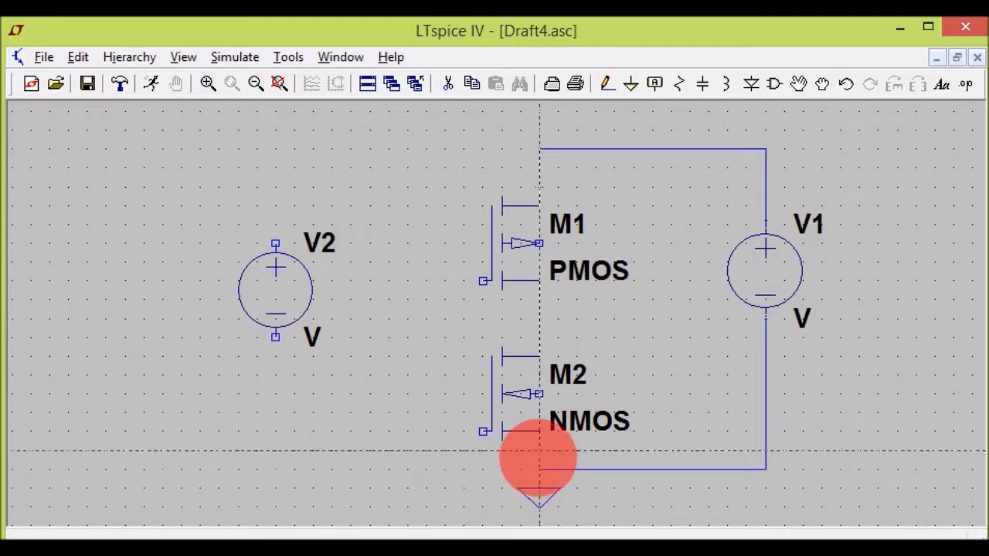
left_click(539, 468)
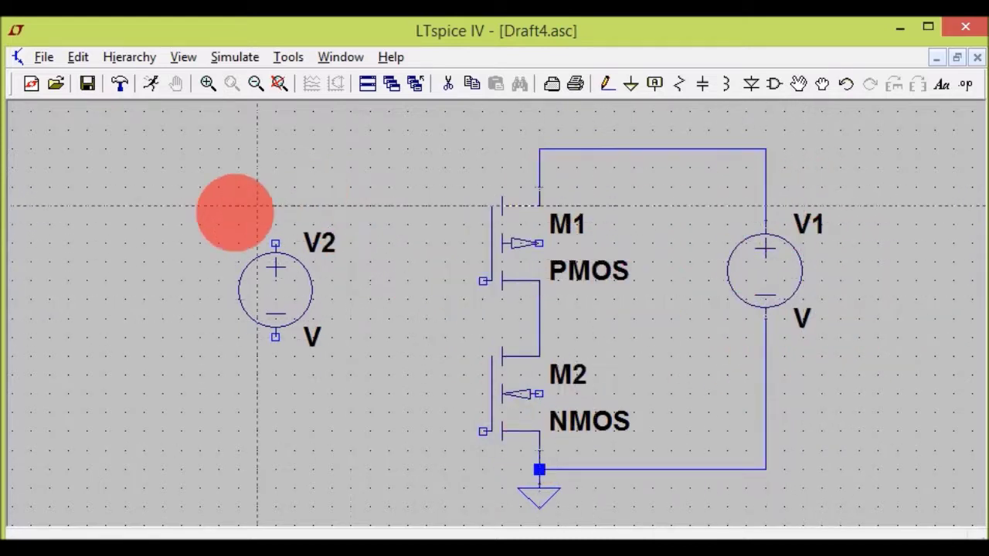
Step: Wire the negative terminal of V2 to the ground node below the NMOS transistor
left_click(610, 91)
left_click(275, 337)
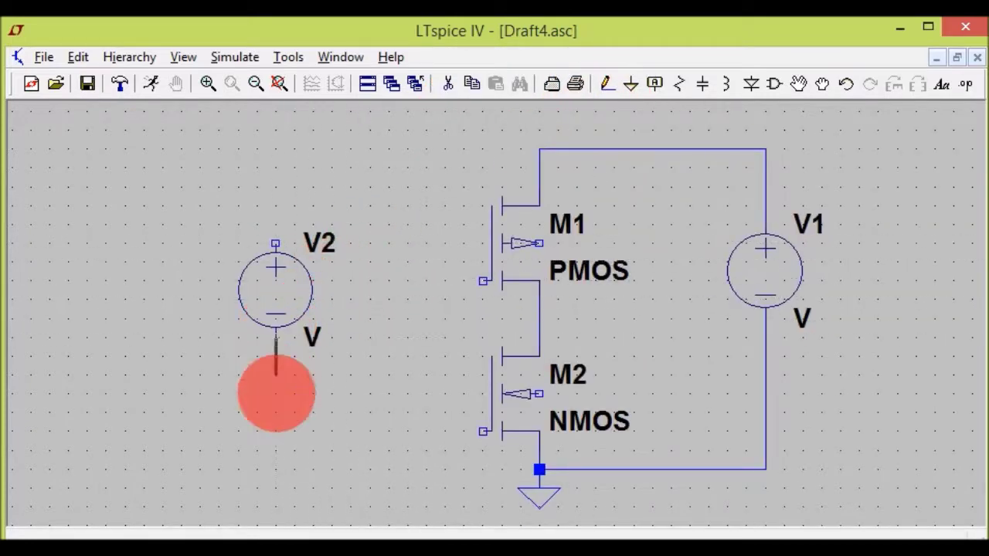
left_click(292, 468)
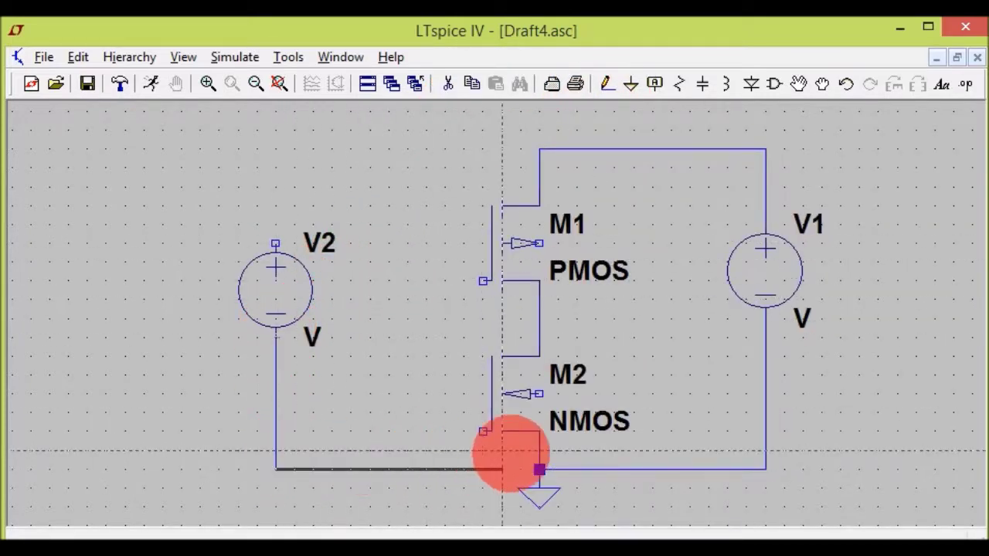
left_click(539, 469)
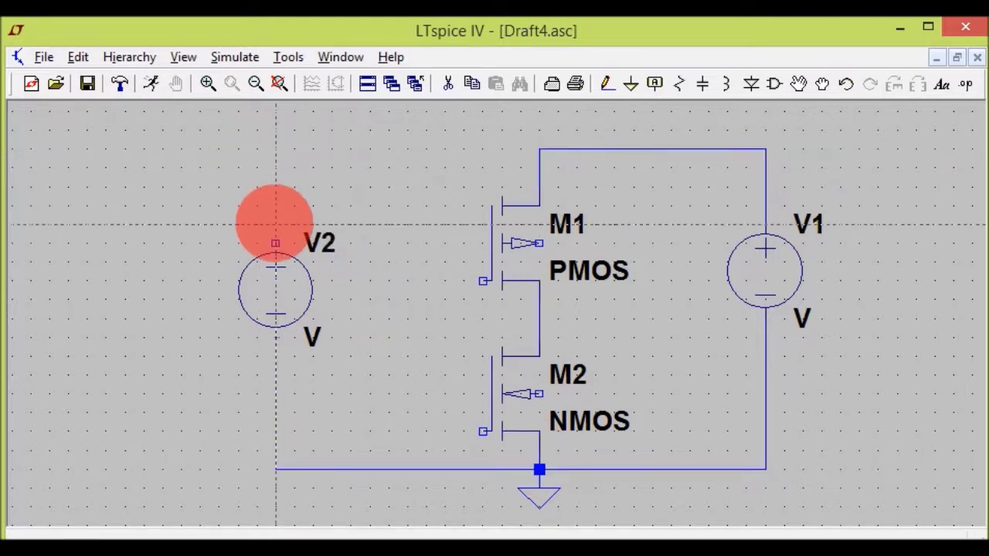
Step: Wire the positive terminal of V2 to the gates of both the NMOS and PMOS transistors
left_click(276, 244)
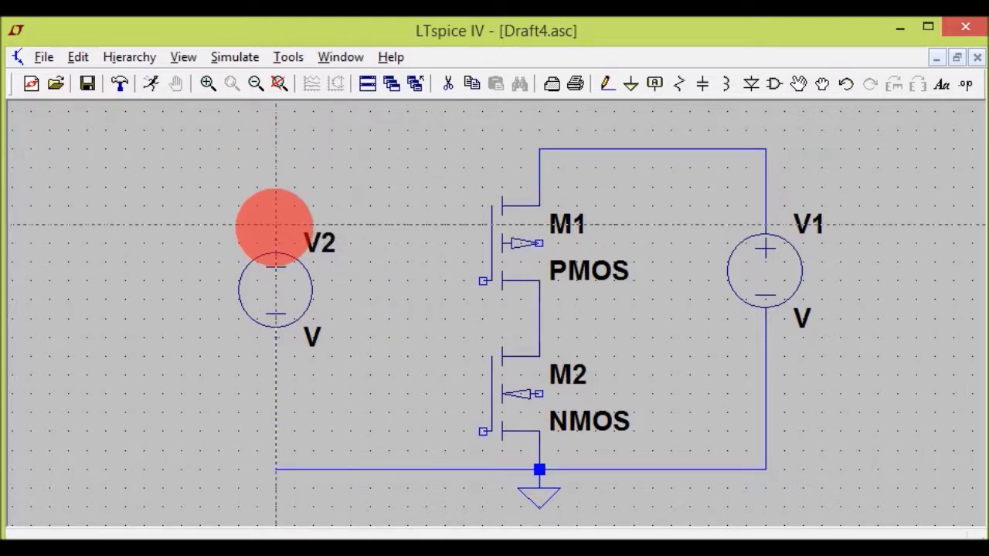
left_click(445, 225)
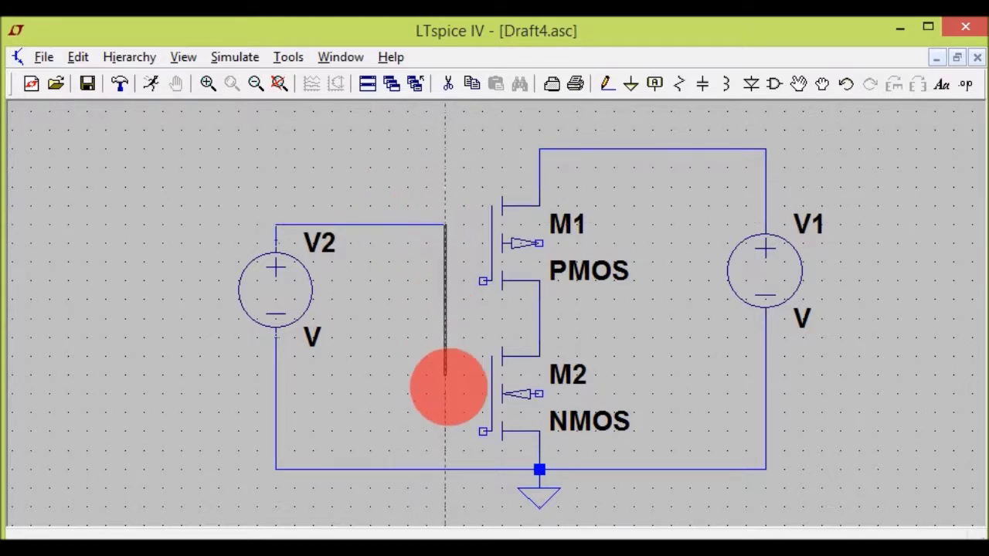
left_click(445, 431)
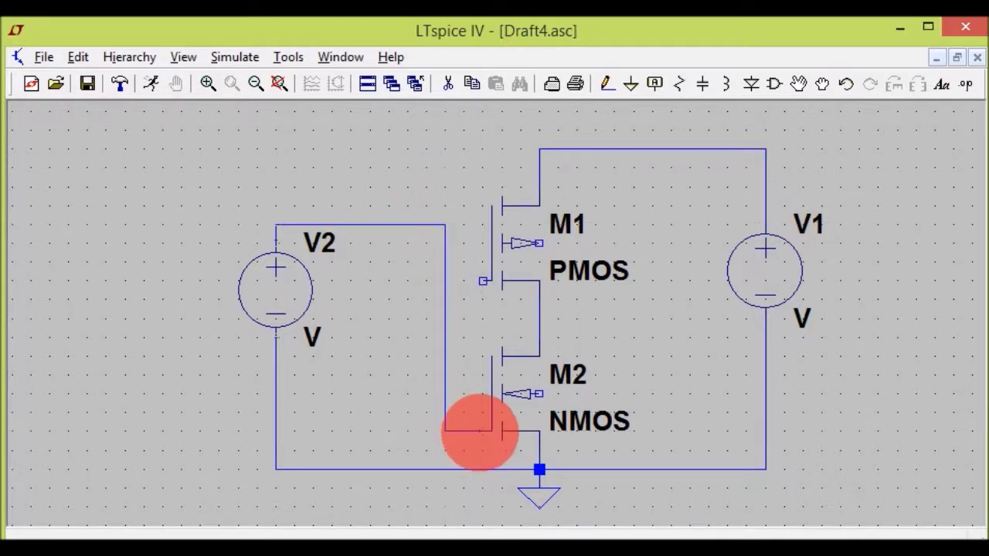
left_click(483, 281)
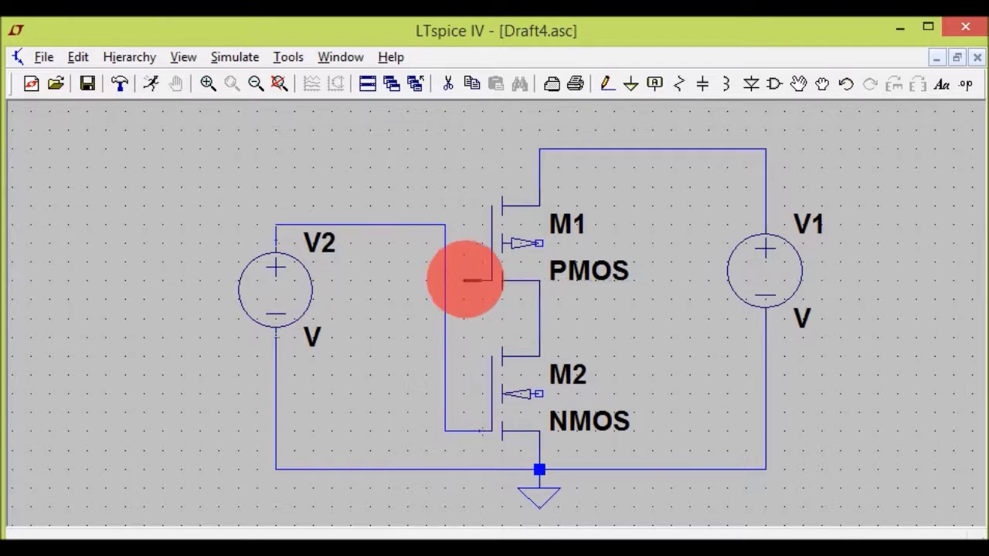
left_click(446, 281)
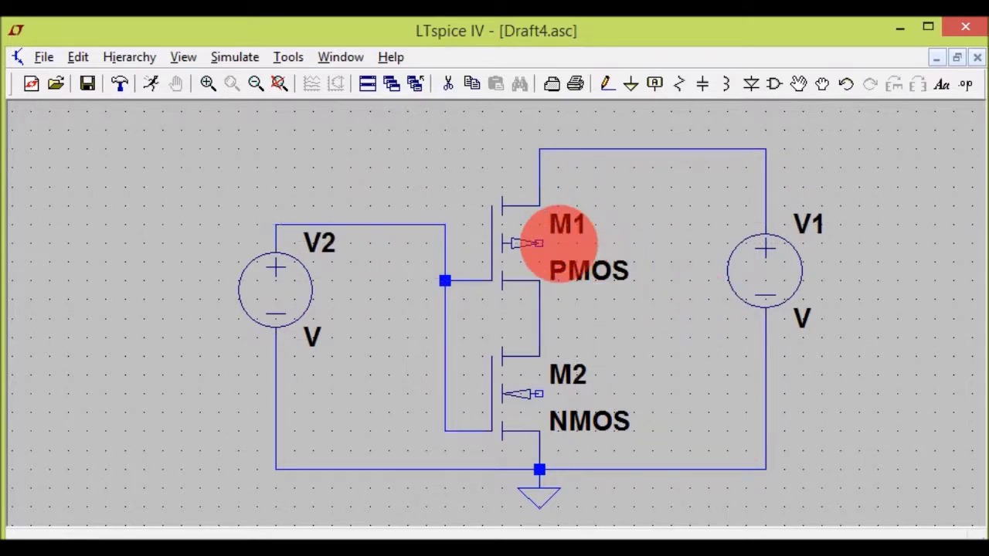
Step: Wire the body terminal of the PMOS transistor M1 up to the supply wire leading to V1
left_click(539, 243)
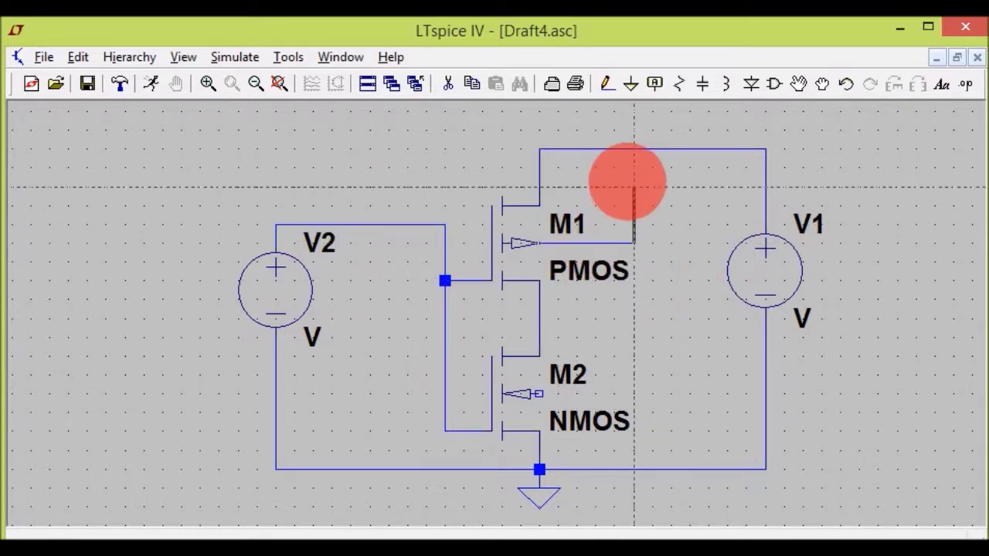
left_click(634, 149)
left_click(520, 244)
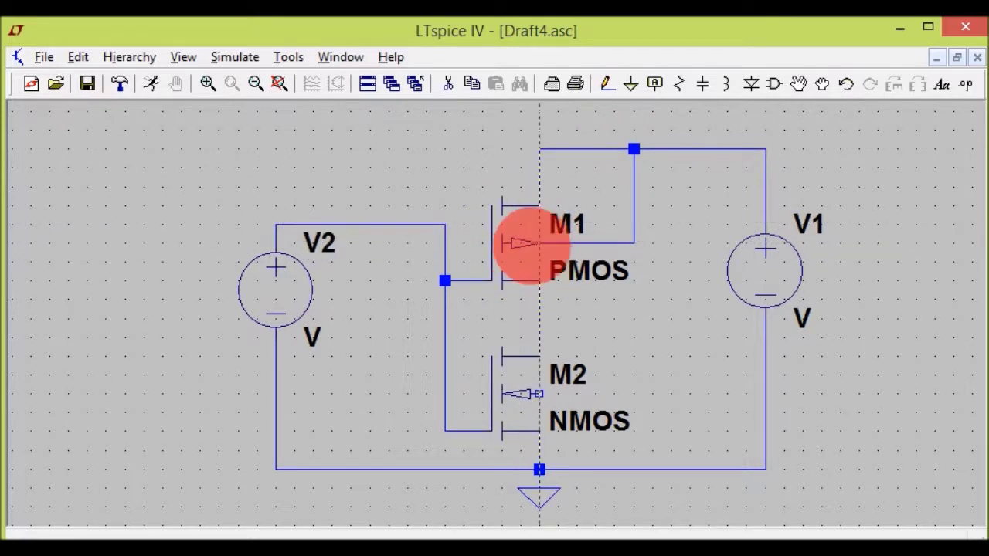
left_click(624, 179)
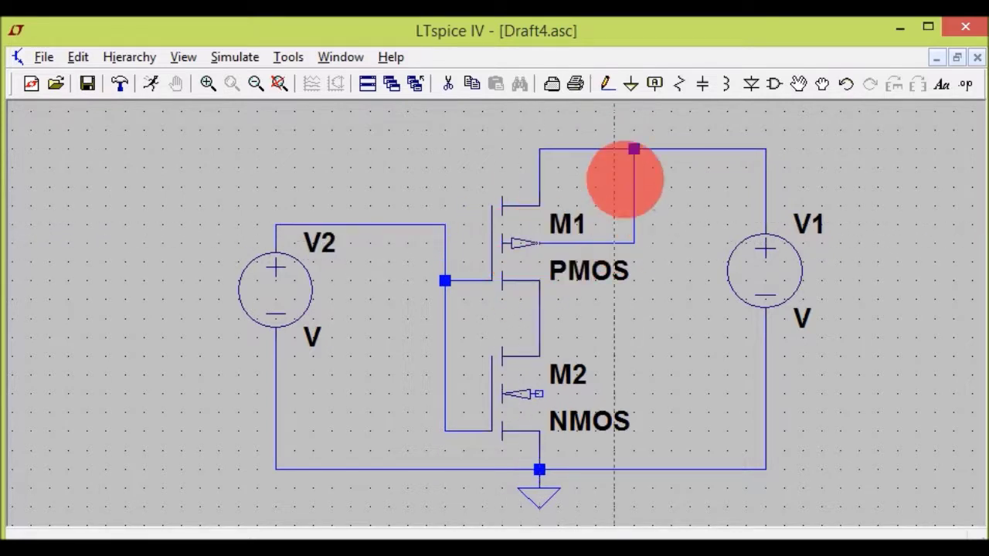
left_click(634, 150)
Step: Wire the body terminal of the NMOS transistor M2 down to the ground wire and end wiring
left_click(559, 355)
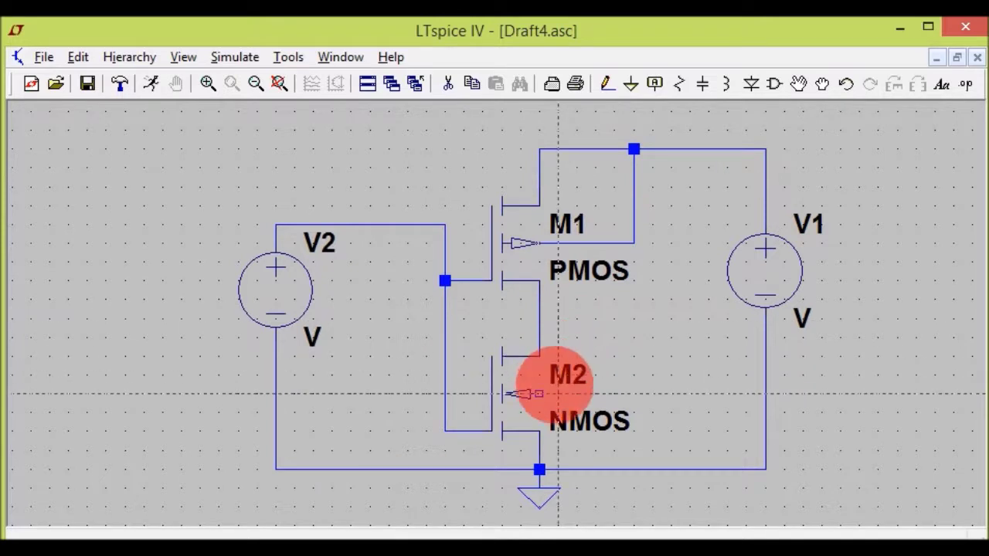
left_click(539, 394)
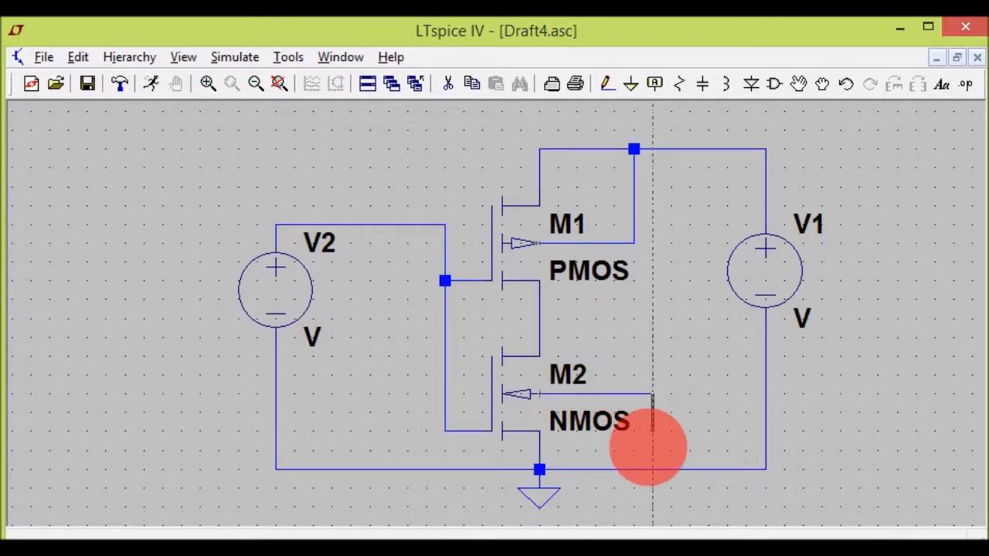
left_click(652, 469)
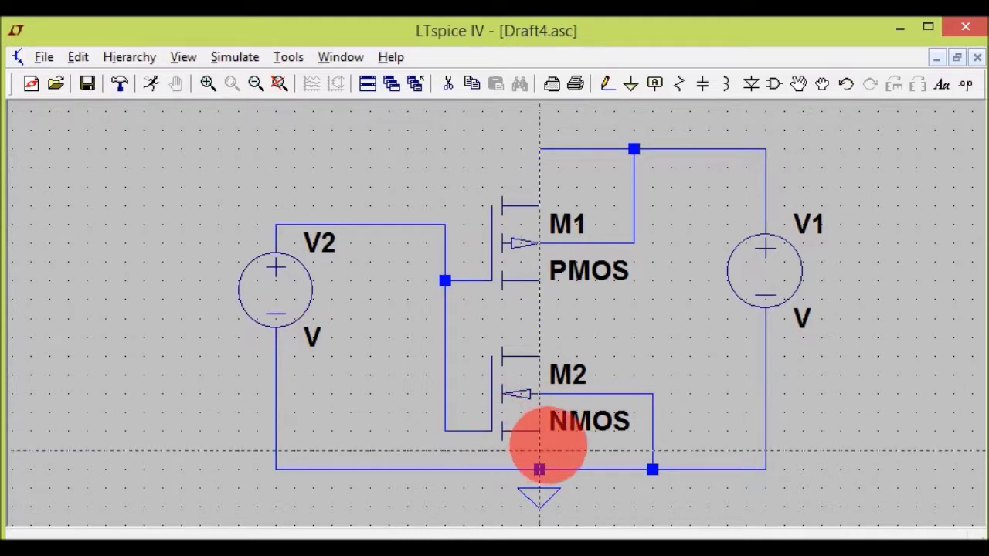
right_click(463, 494)
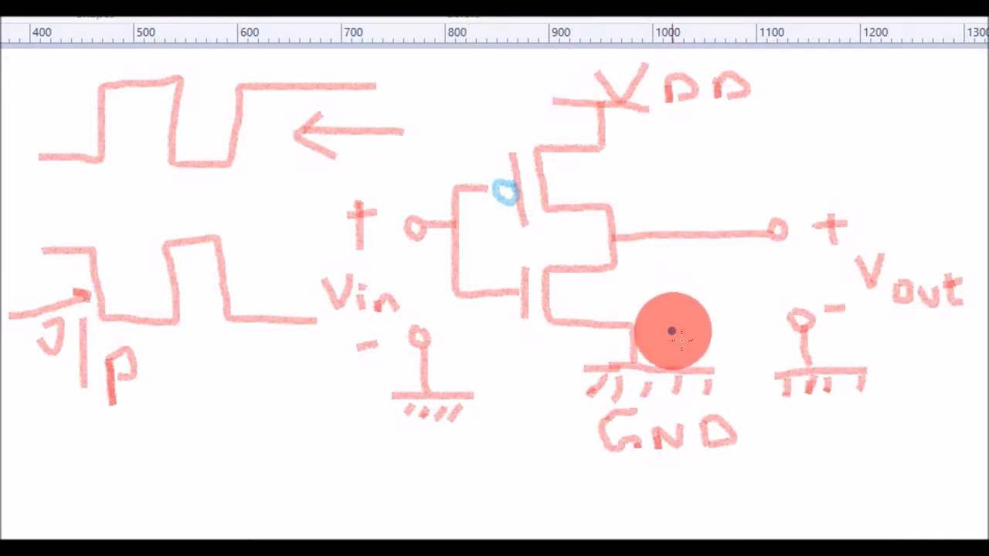
Step: Switch to the hand-drawn inverter sketch and label both transistors' sources S, drains D and gates G in light blue, circling the drains
mouse_move(675, 334)
left_mouse_down()
mouse_move(684, 356)
mouse_move(657, 362)
left_mouse_up()
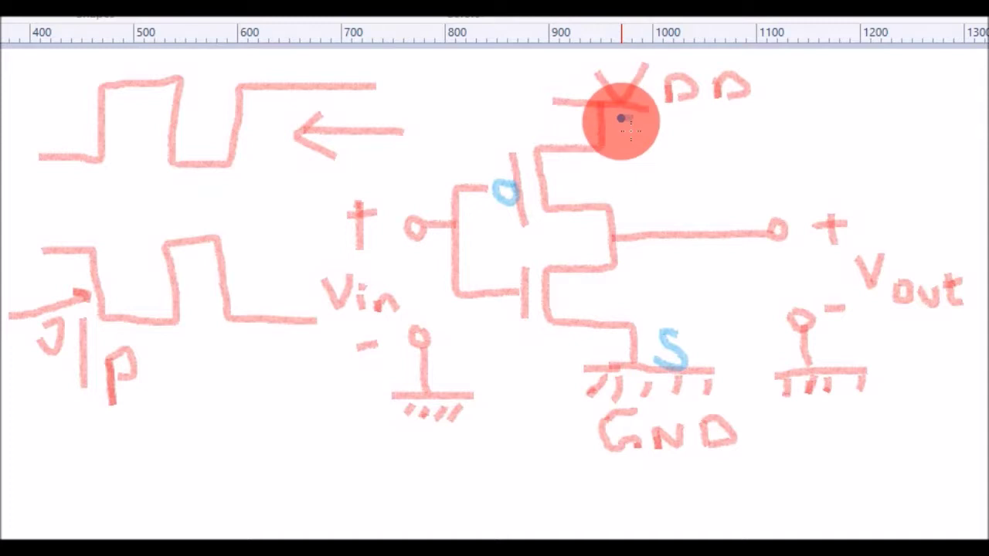
mouse_move(629, 205)
left_mouse_down()
mouse_move(629, 219)
mouse_move(648, 209)
left_mouse_up()
mouse_move(581, 214)
left_mouse_down()
mouse_move(605, 193)
mouse_move(587, 219)
left_mouse_up()
mouse_move(610, 270)
left_mouse_down()
mouse_move(604, 263)
mouse_move(622, 263)
mouse_move(640, 284)
mouse_move(653, 239)
mouse_move(654, 280)
mouse_move(670, 265)
left_mouse_up()
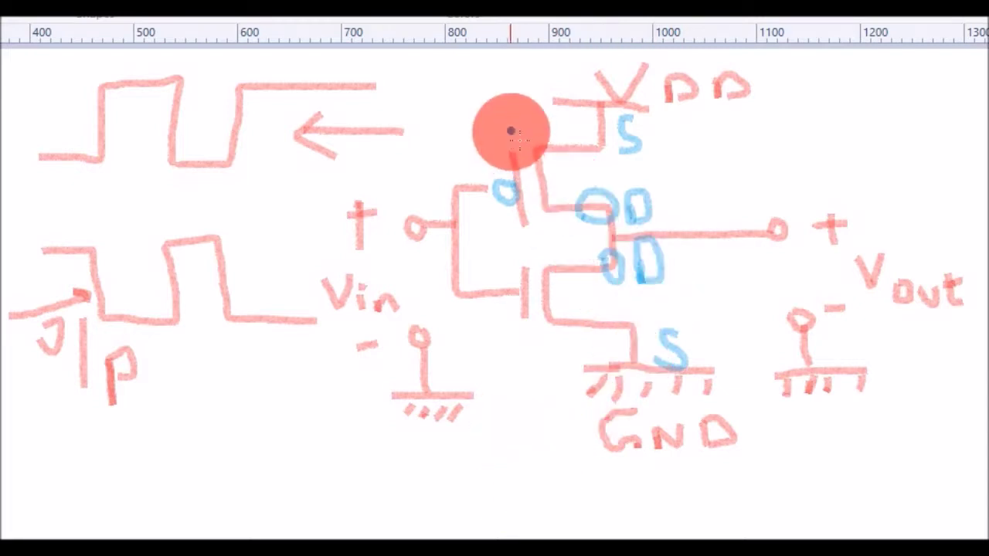
left_click_drag(512, 101, 499, 128)
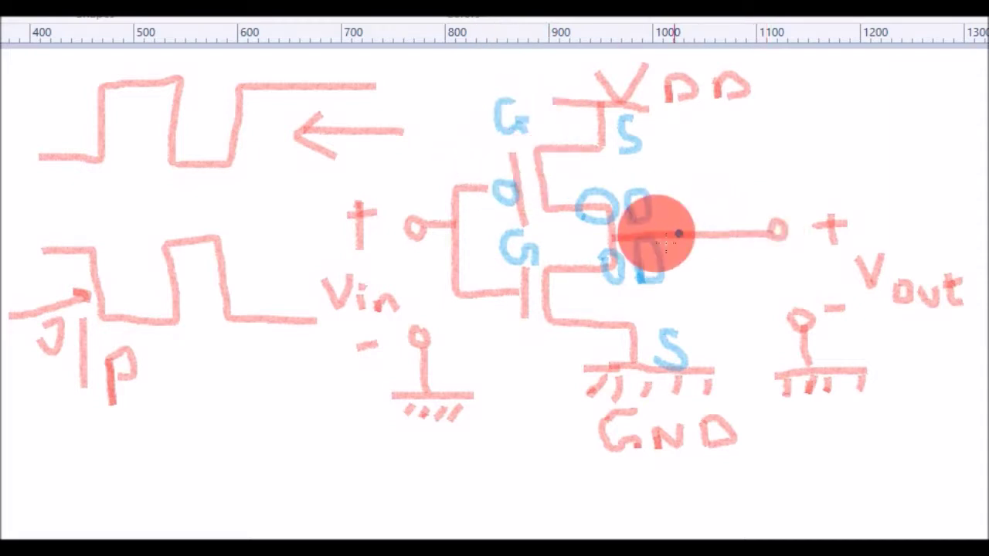
mouse_move(548, 179)
left_mouse_down()
mouse_move(677, 176)
mouse_move(670, 117)
mouse_move(627, 112)
left_mouse_up()
mouse_move(547, 290)
left_mouse_down()
mouse_move(666, 290)
mouse_move(708, 342)
mouse_move(711, 370)
left_mouse_up()
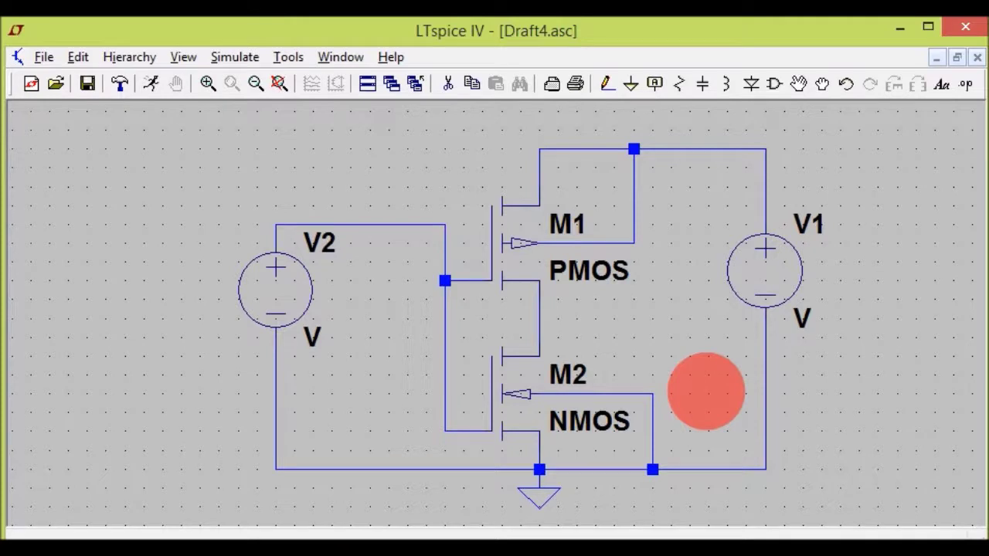
left_click(652, 469)
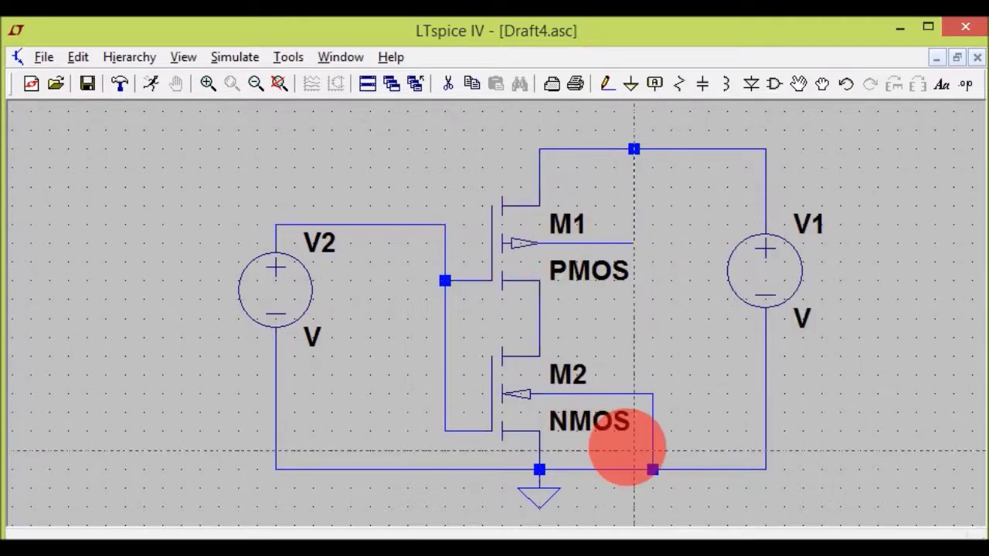
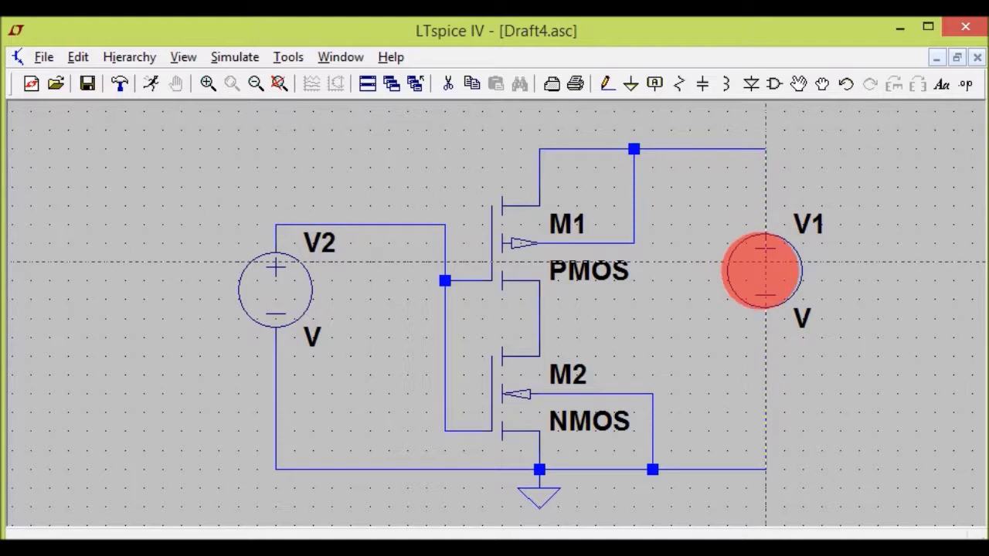
Step: Set the DC value of voltage source V1 to 5V
right_click(762, 270)
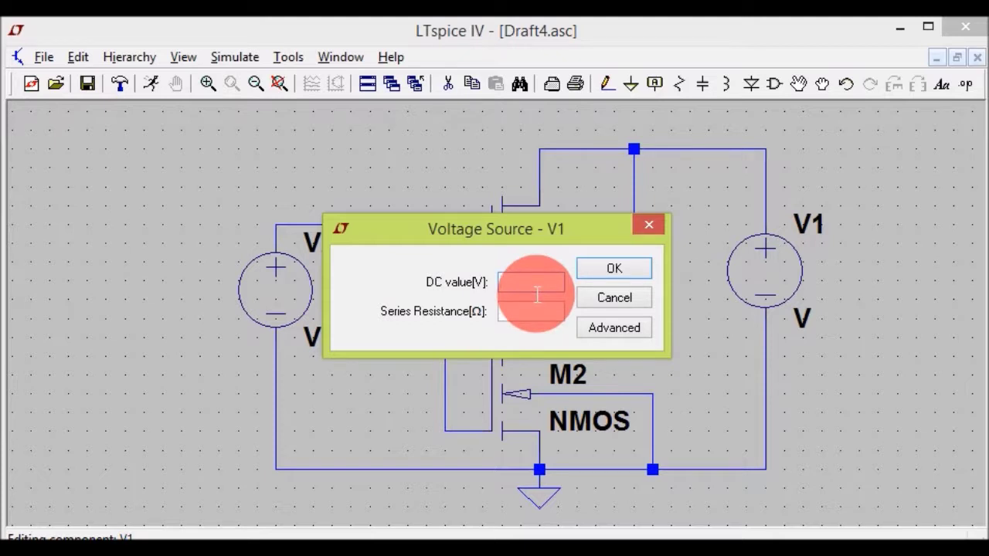
type("5V")
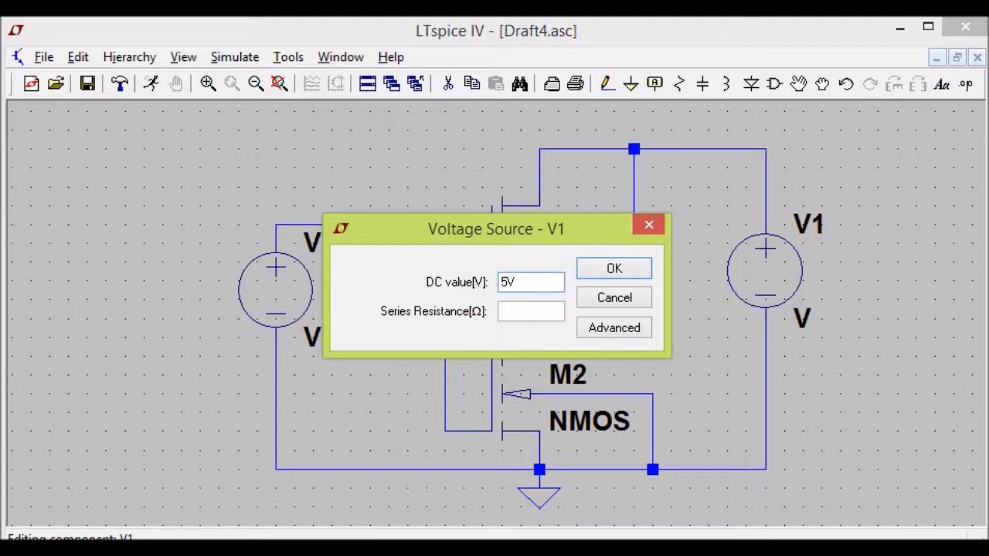
left_click(615, 271)
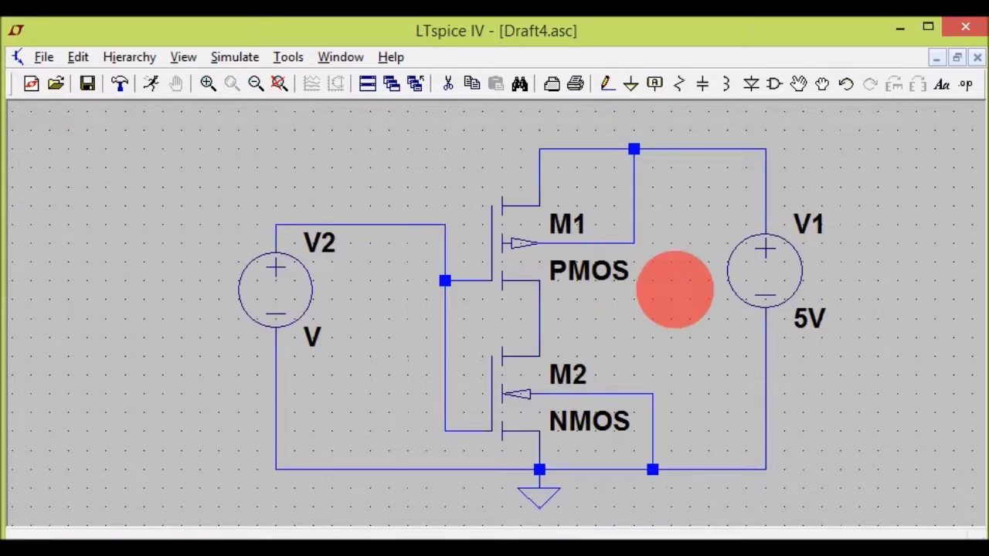
Step: Open the advanced settings of voltage source V2 and choose the SINE function for it
right_click(279, 294)
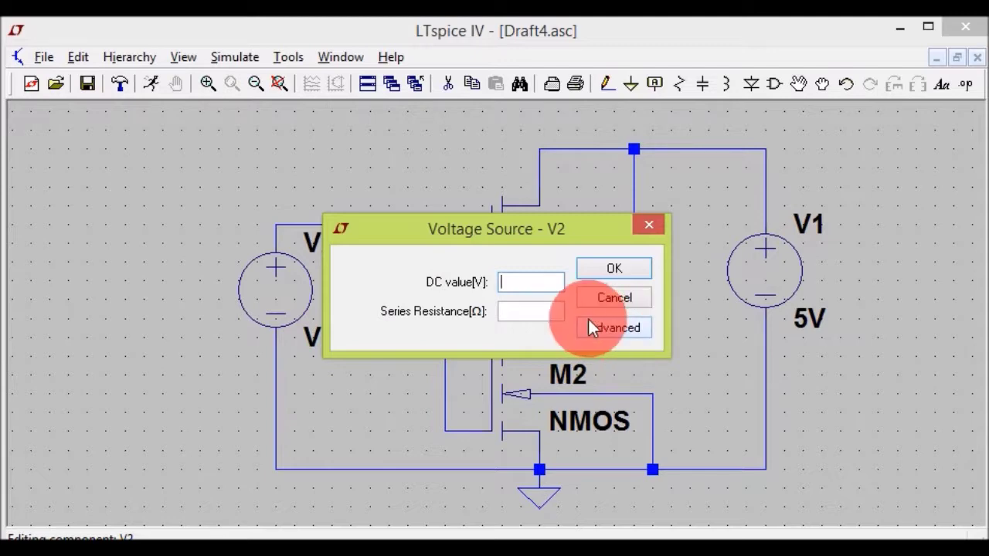
left_click(624, 331)
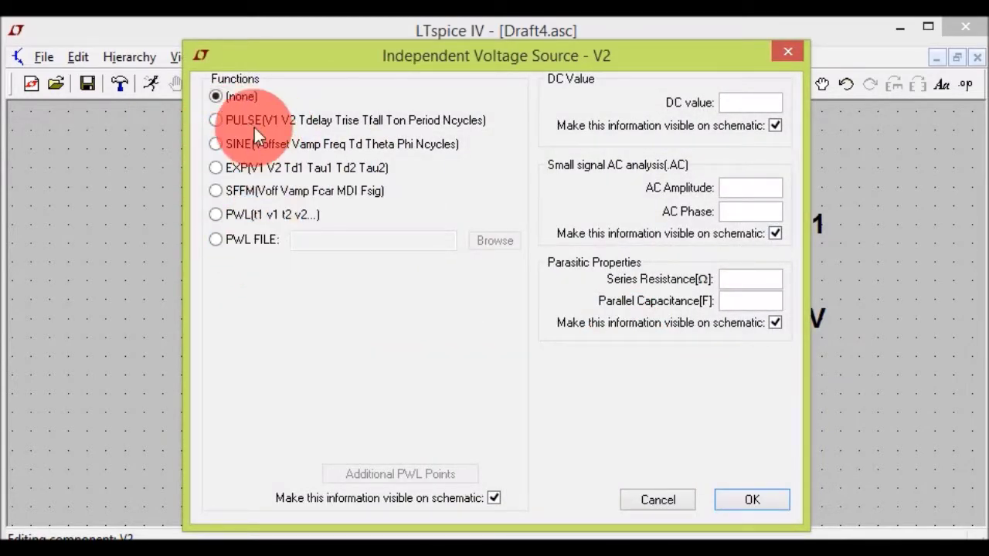
left_click(218, 122)
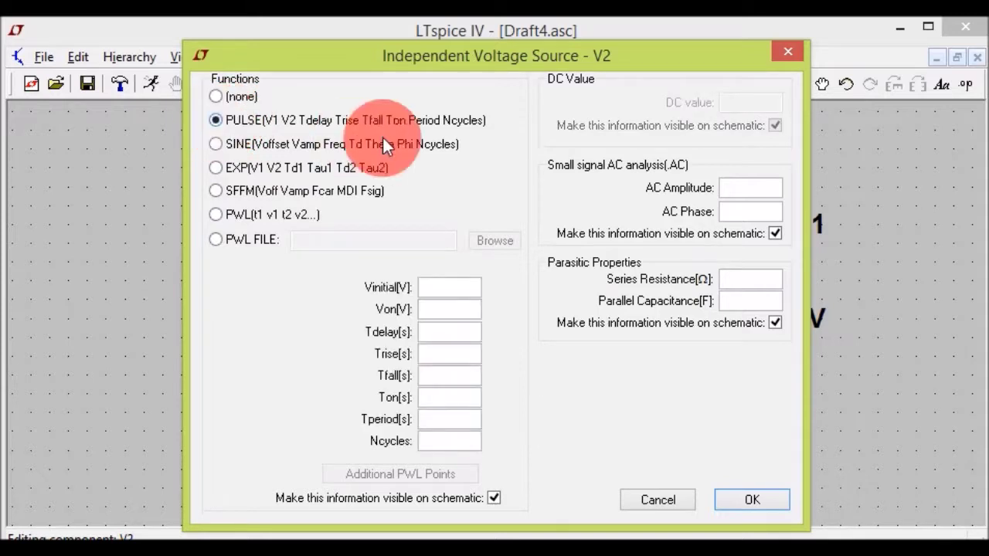
left_click(235, 147)
left_click(231, 162)
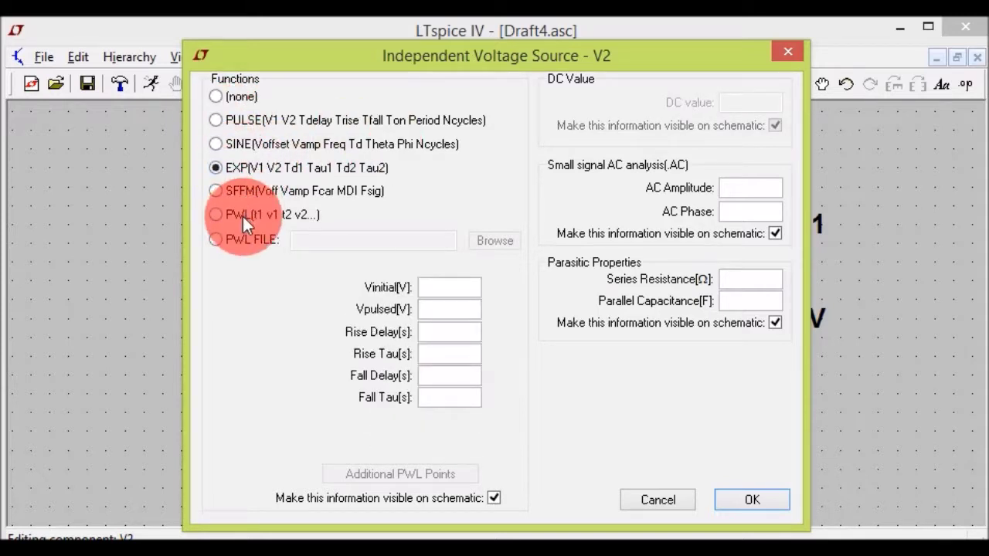
left_click(244, 144)
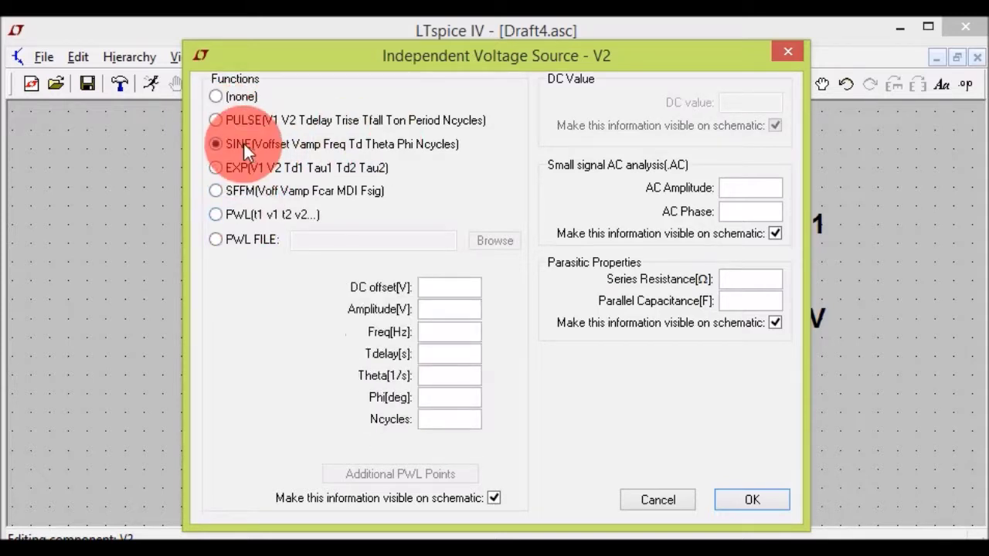
Step: Set V2's sine wave to a DC offset of 50mV, an amplitude of 300mV and a frequency of 10kHz
left_click(440, 294)
type("50mV")
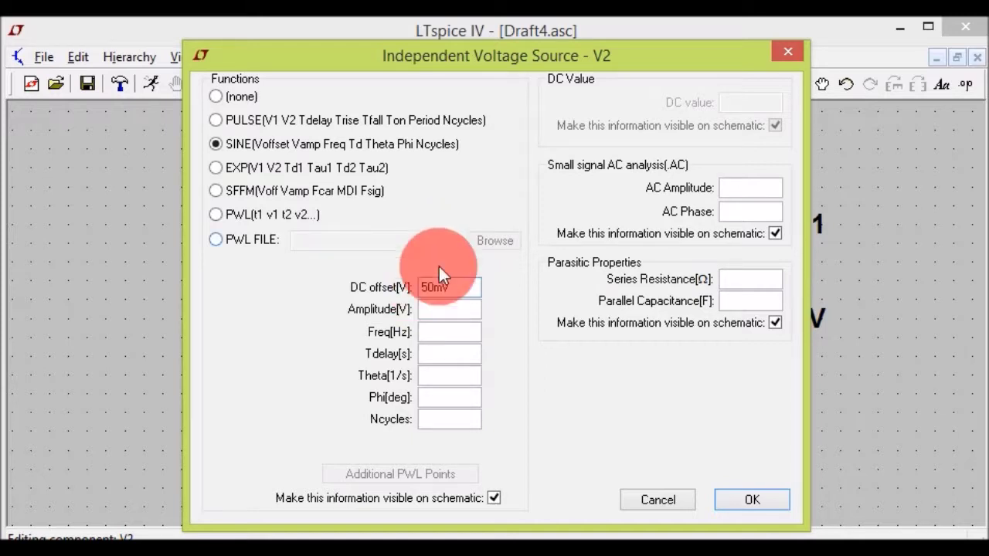
left_click(449, 313)
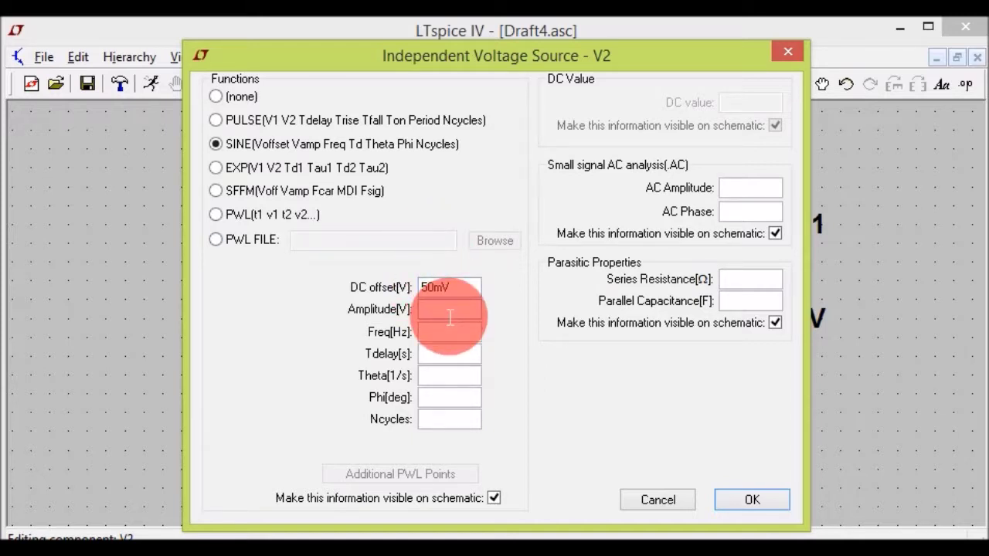
type("300mV")
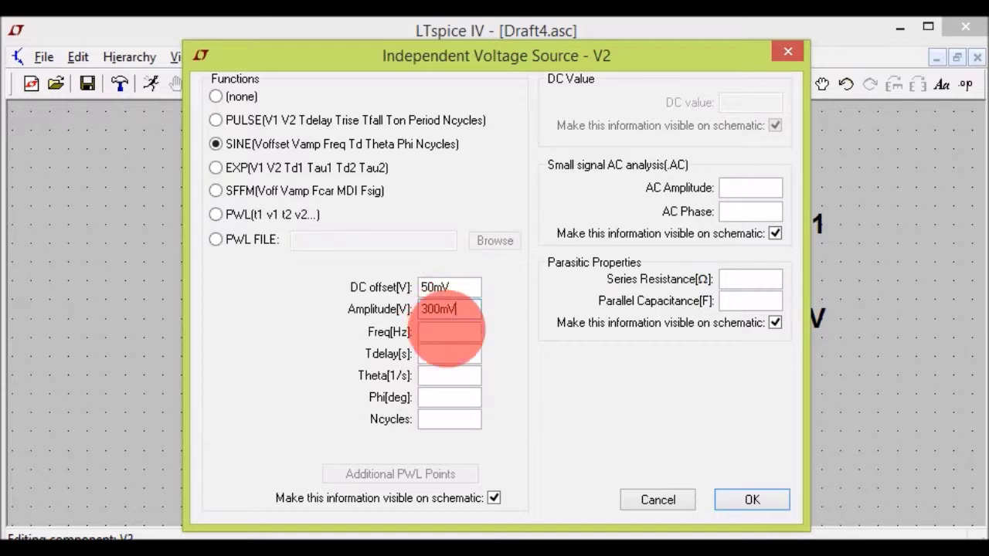
left_click(456, 338)
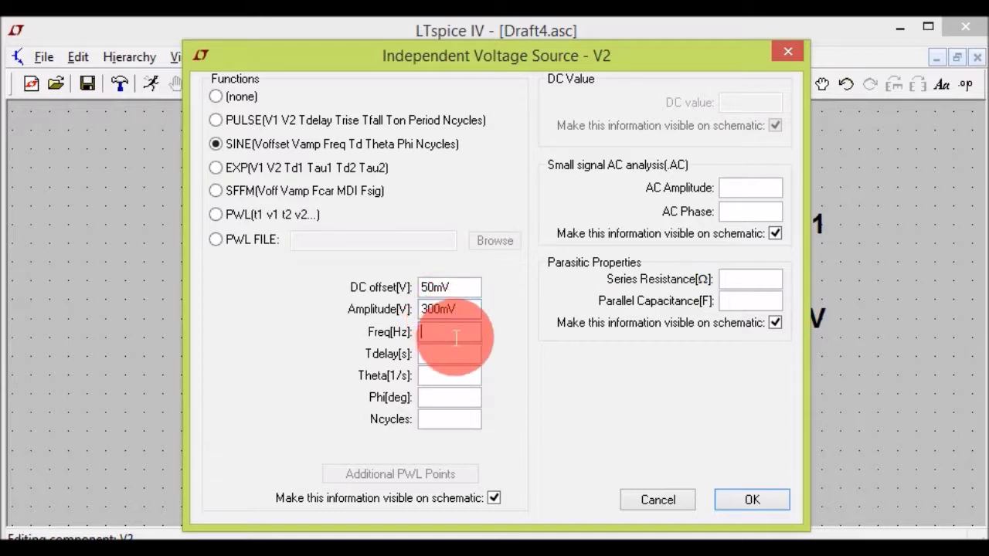
left_click(455, 338)
type("kH")
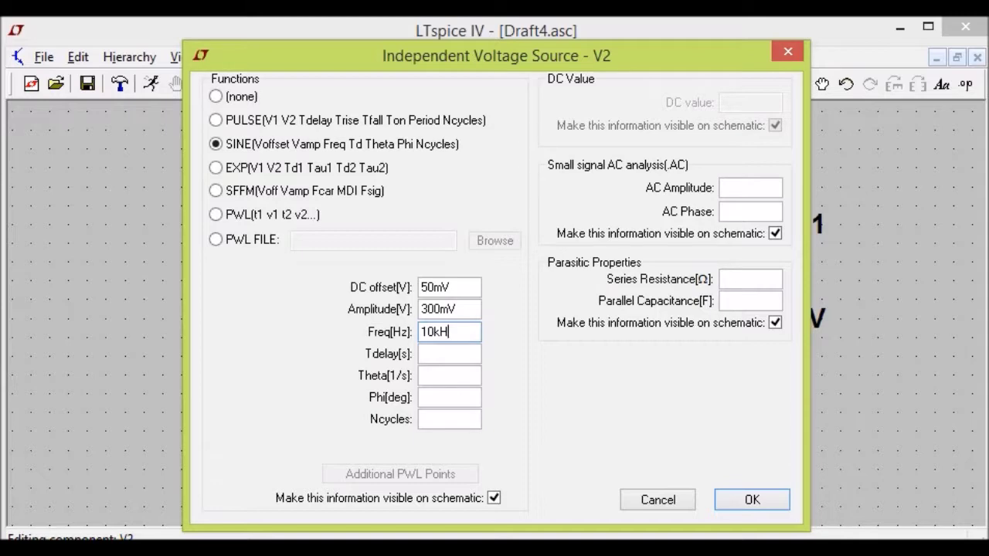
type("z")
left_click(761, 498)
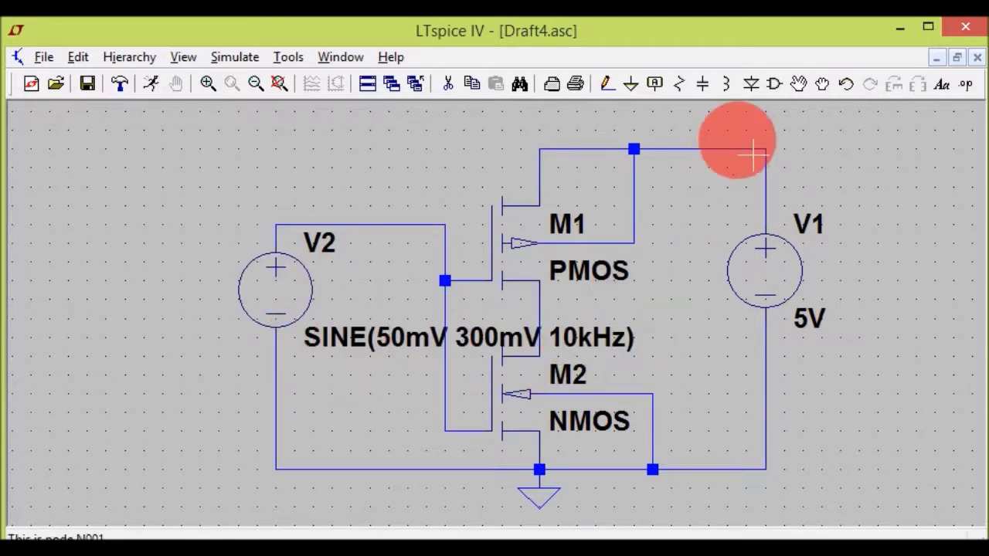
Step: Move V2's SINE value label off the transistors to just below the V2 source symbol
left_click(800, 88)
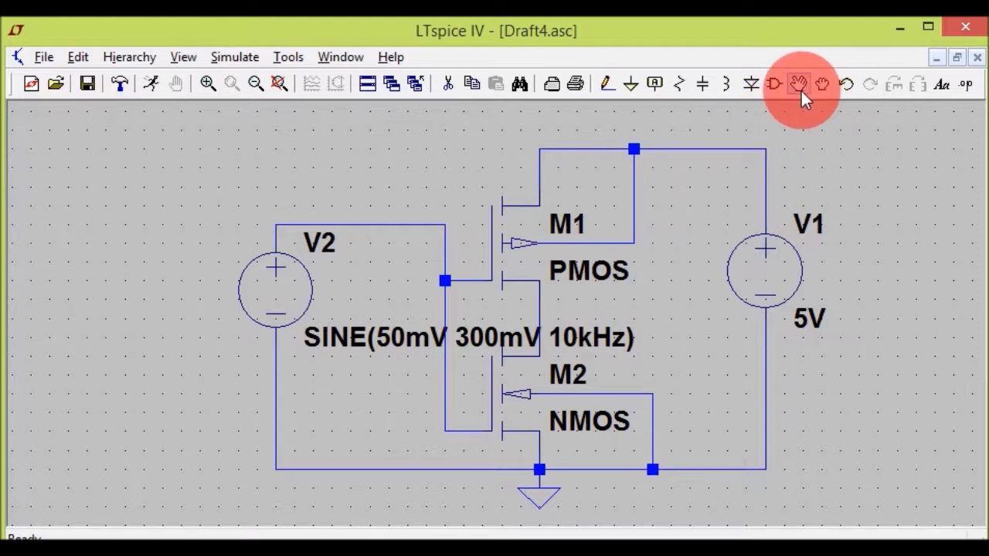
left_click(374, 357)
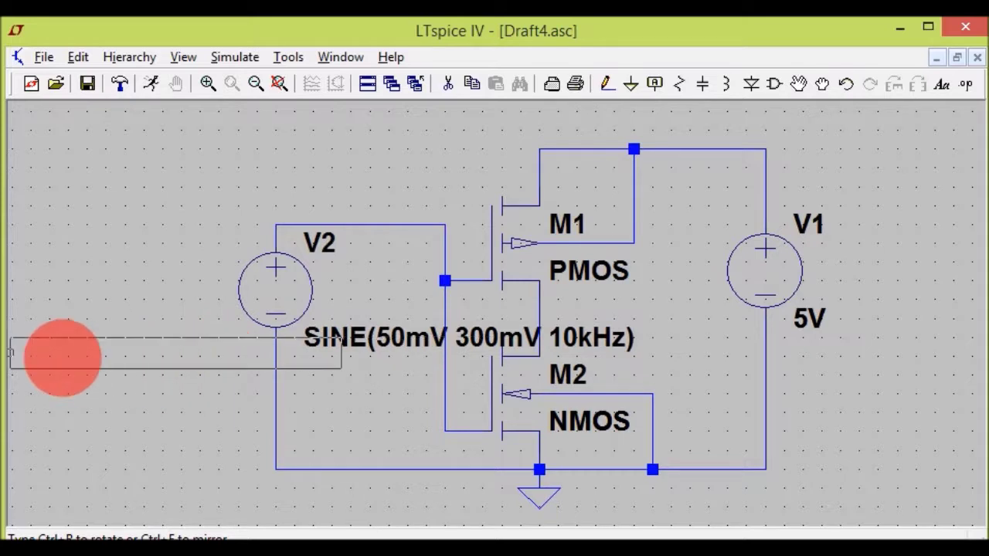
left_click(127, 382)
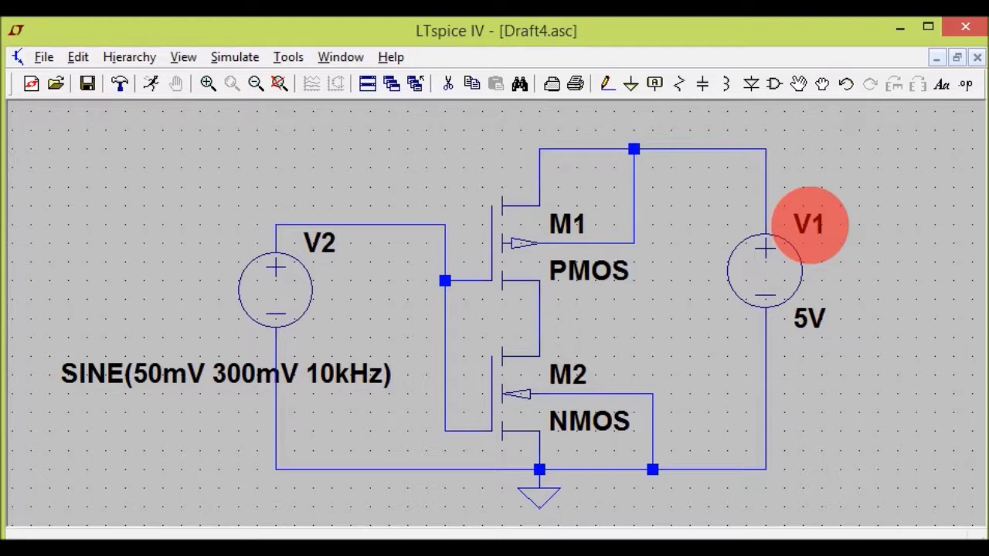
Step: Rename voltage source V1 to VDD
right_click(830, 238)
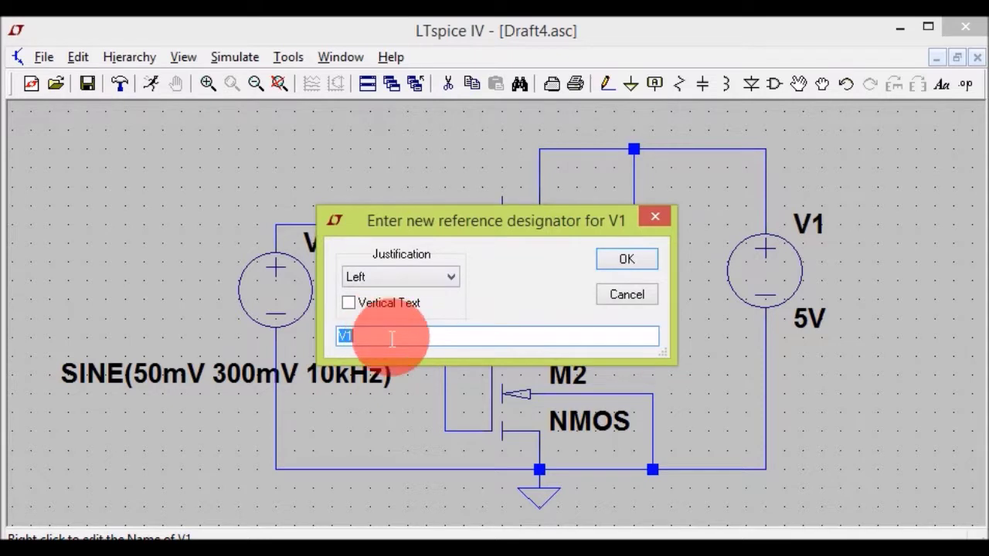
type("V")
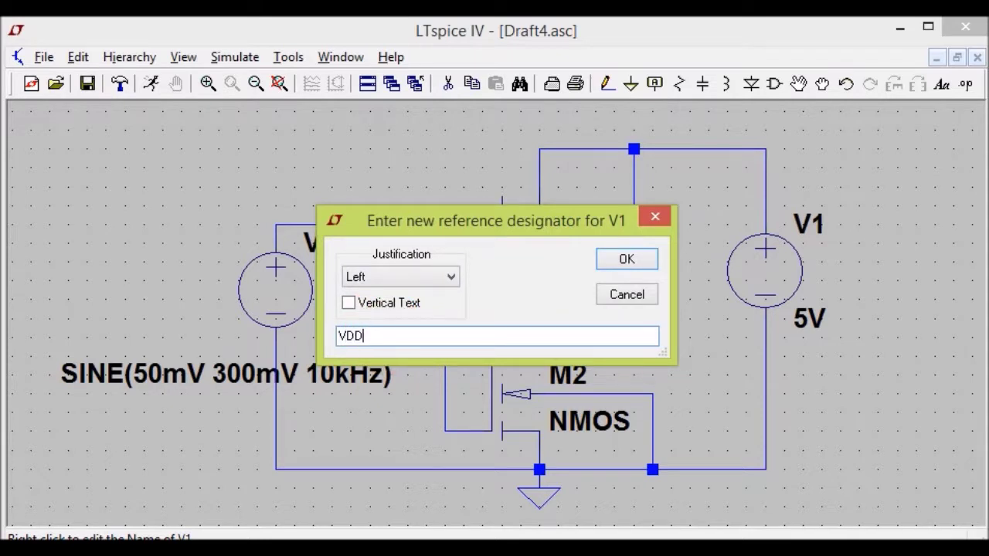
left_click(625, 255)
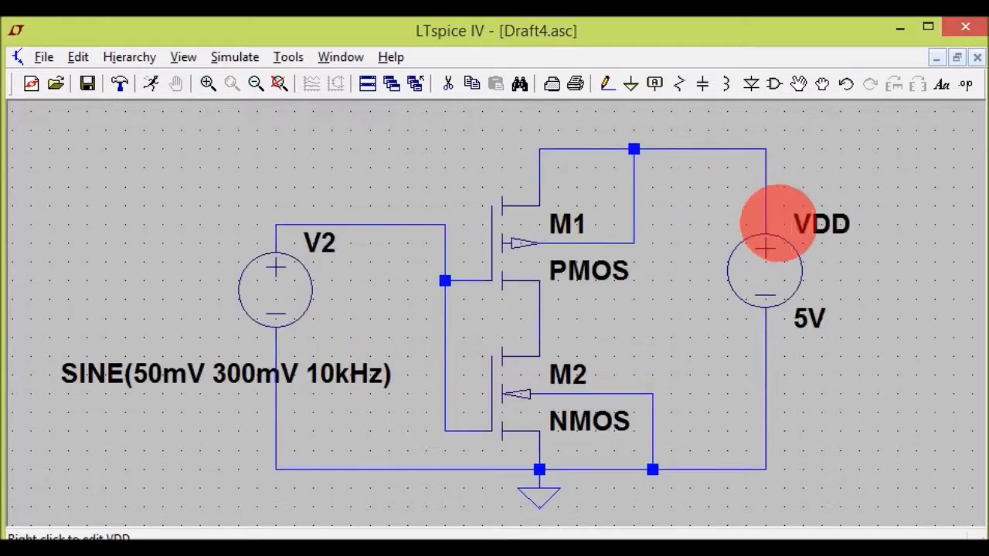
Step: Rename voltage source V2 to Vin
right_click(309, 255)
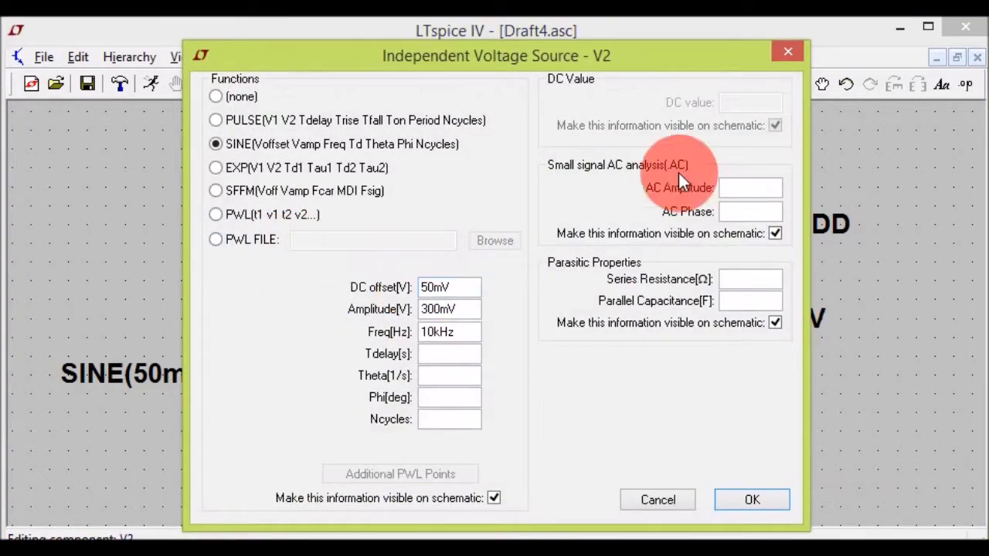
left_click(788, 52)
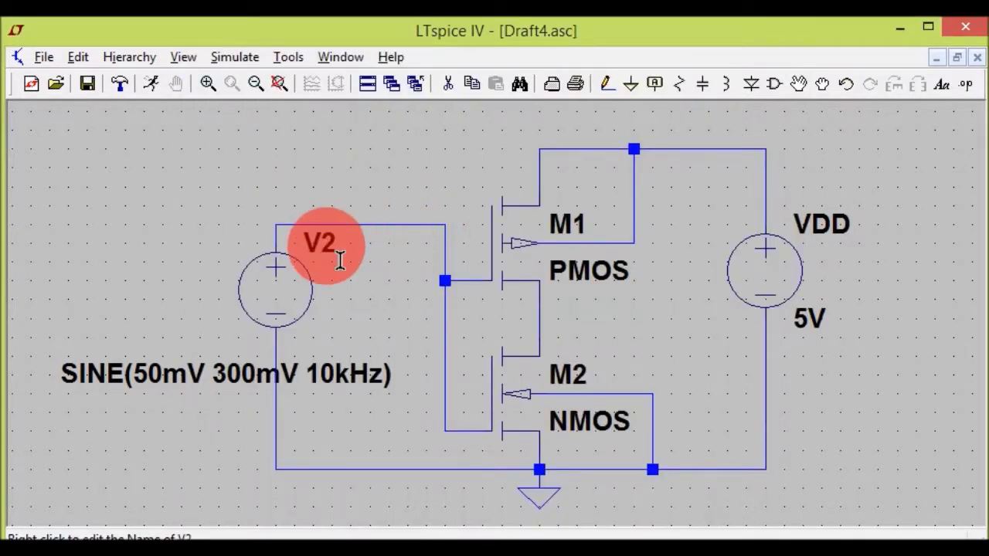
right_click(328, 246)
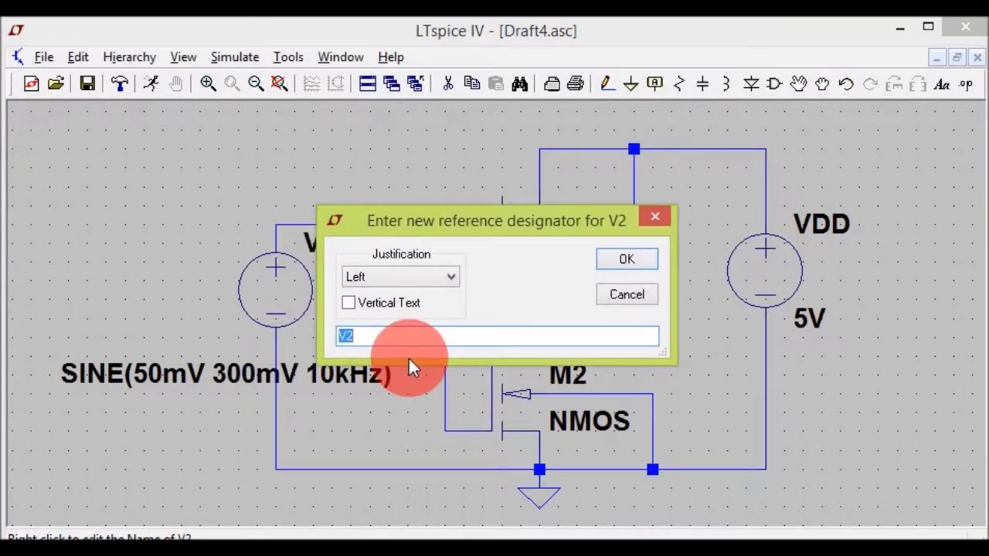
type("V")
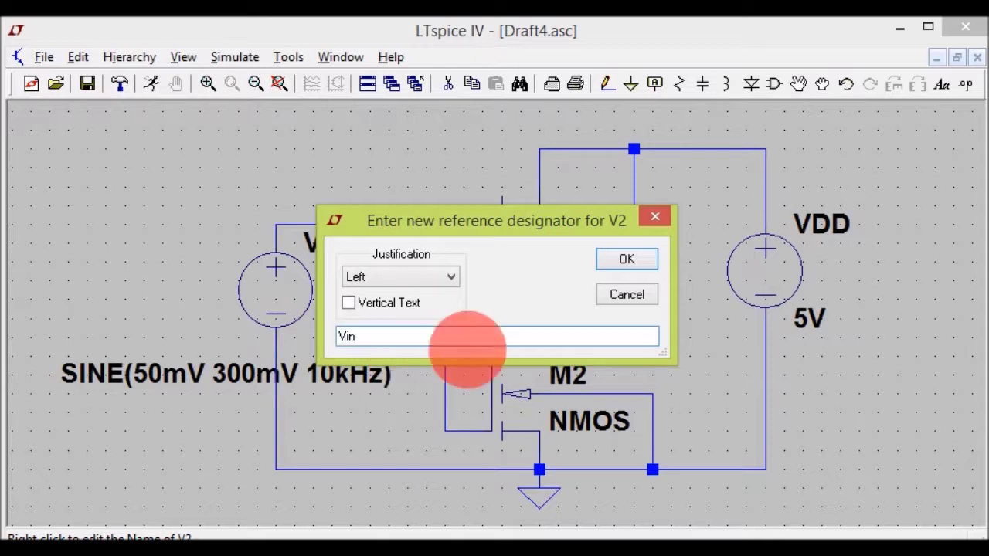
left_click(645, 253)
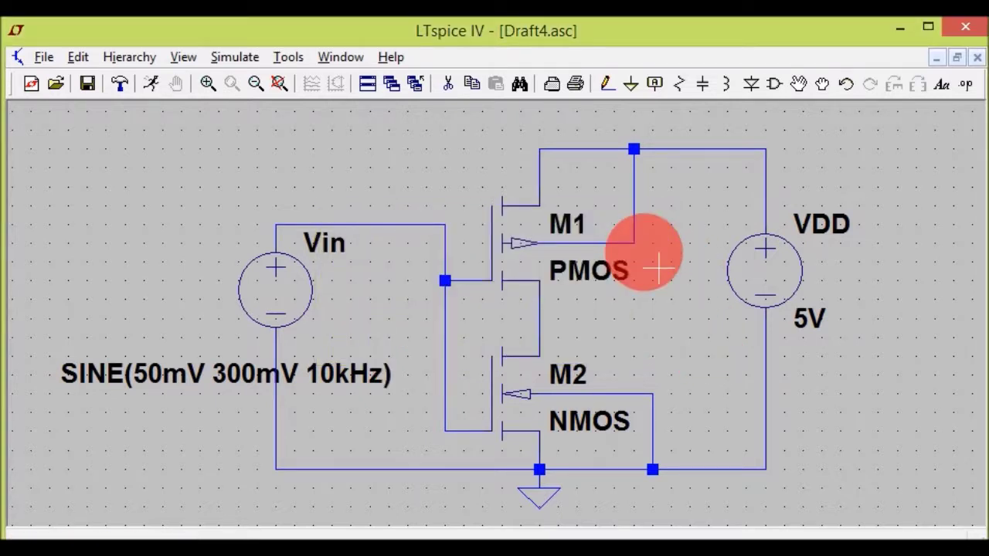
Step: Set the PMOS transistor M1's length to 2 and its width to 100
right_click(527, 242)
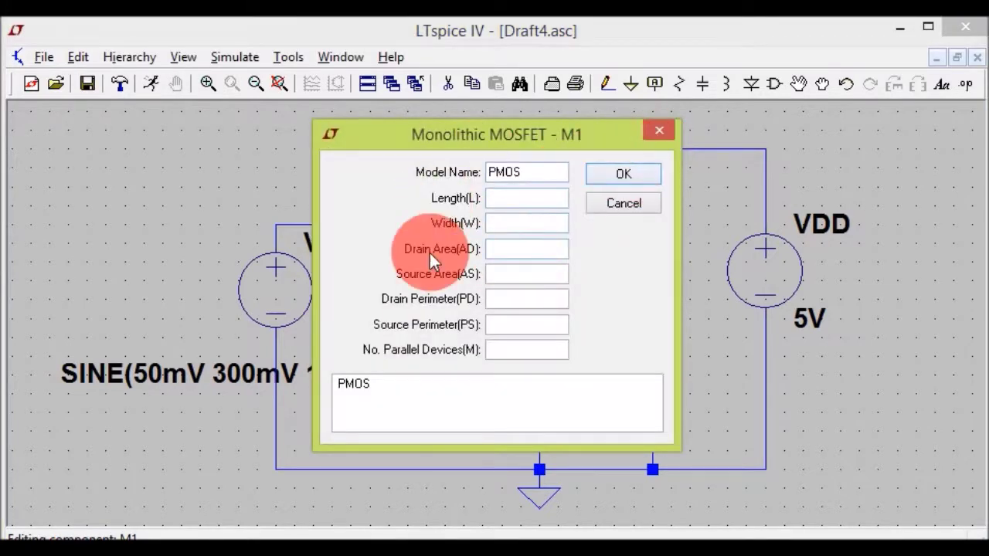
left_click(653, 130)
right_click(515, 245)
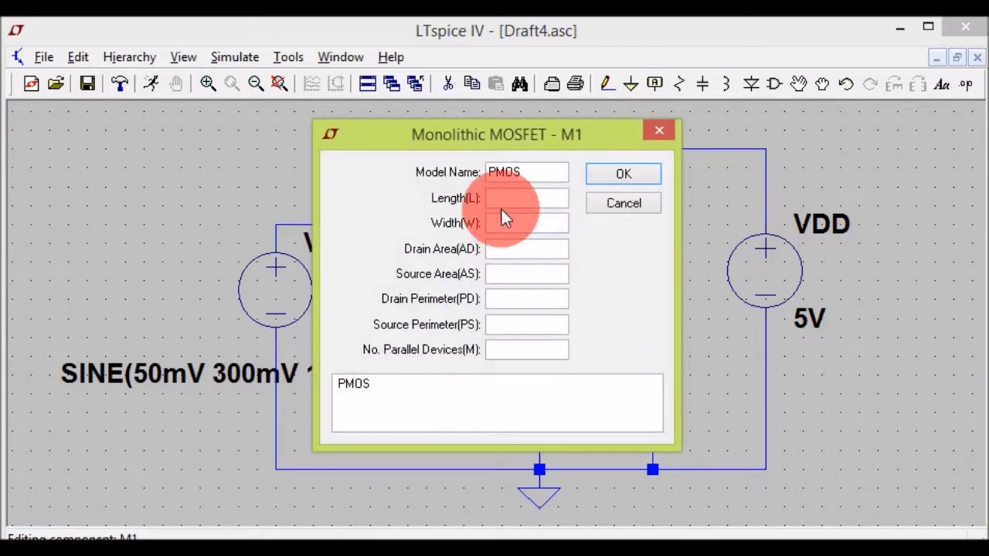
left_click(516, 203)
type("2")
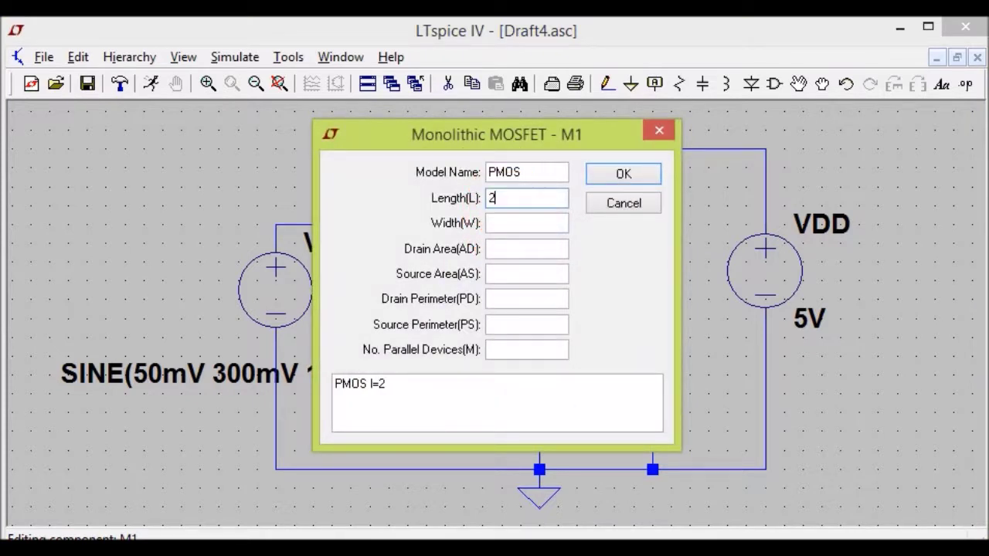
left_click(520, 231)
type("100")
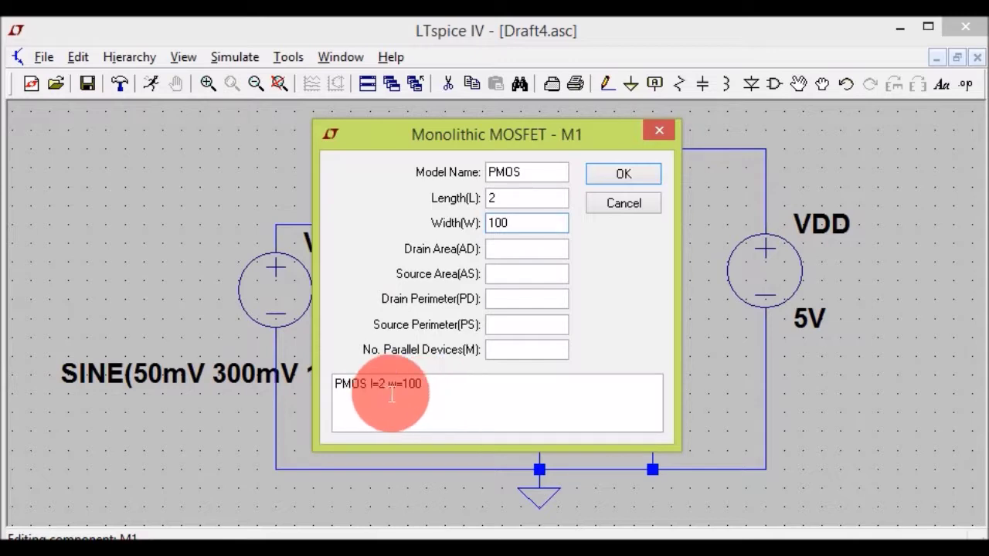
left_click(621, 175)
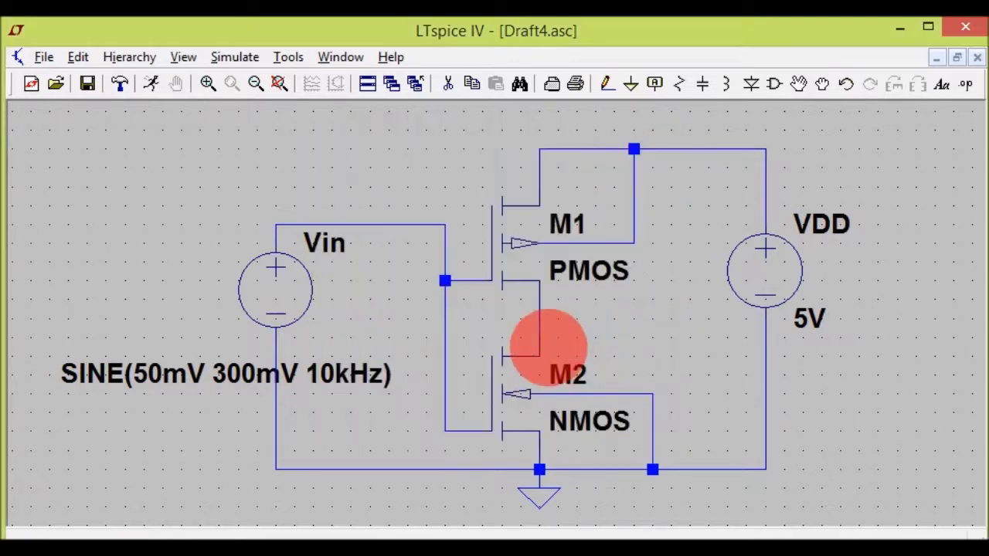
Step: Set the NMOS transistor M2's length to 2 and its width to 1
right_click(533, 392)
left_click(507, 375)
right_click(507, 373)
left_click(521, 199)
type("2")
left_click(521, 232)
type("1")
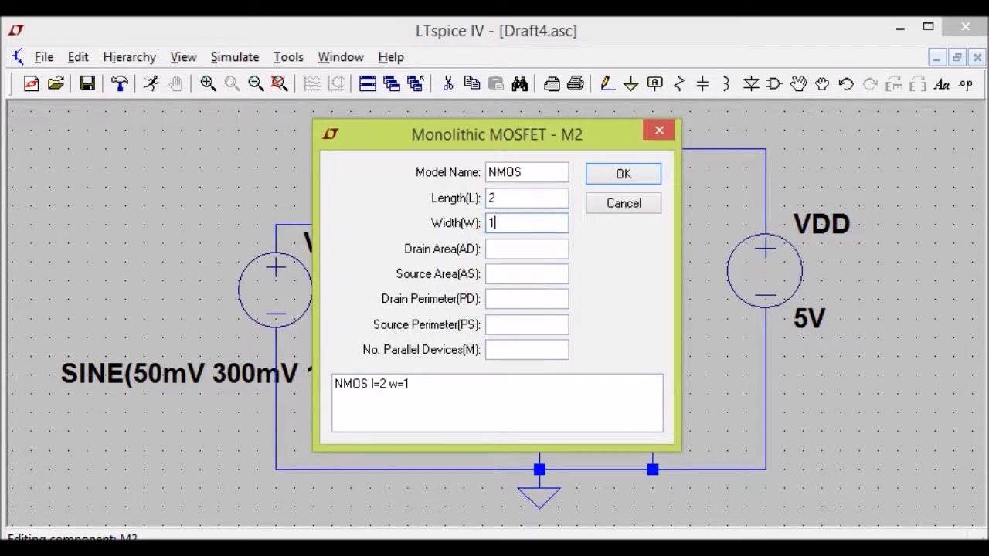
left_click(619, 178)
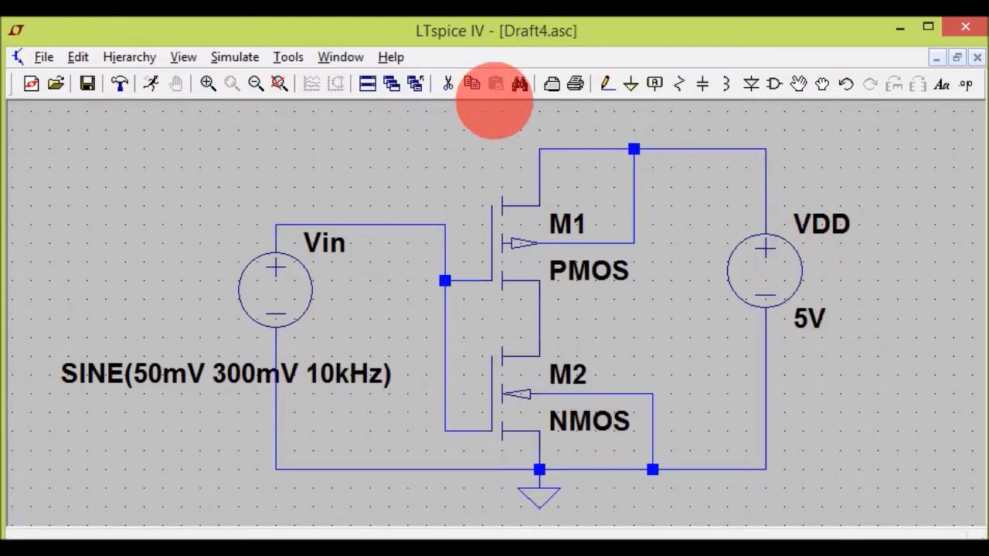
Step: Search the schematic for "pmos" and close the search dialog
left_click(519, 94)
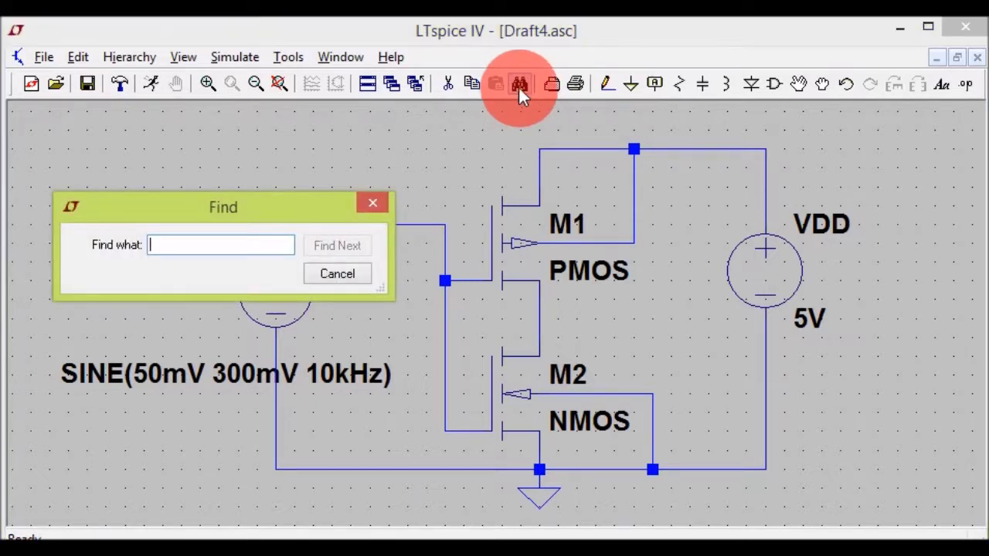
left_click(228, 240)
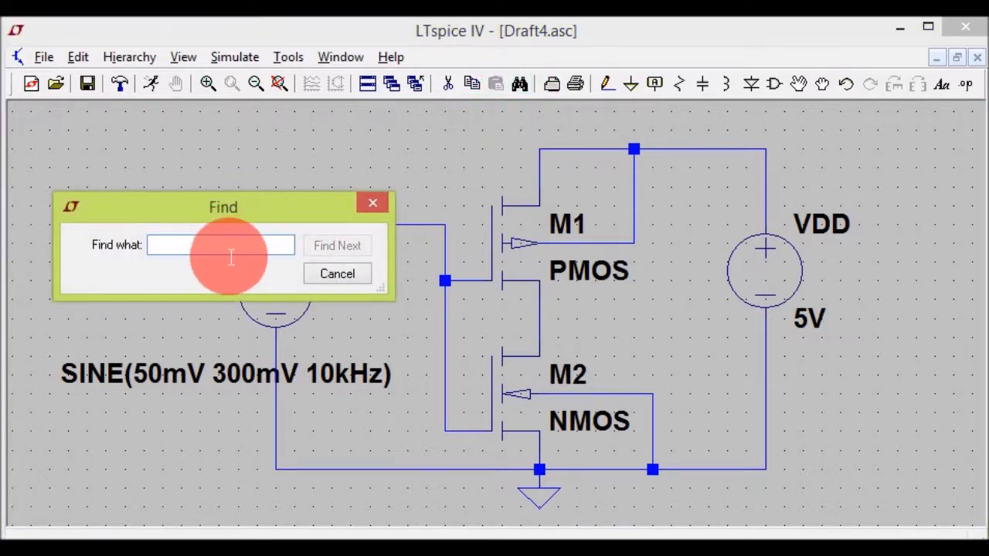
type("pmos")
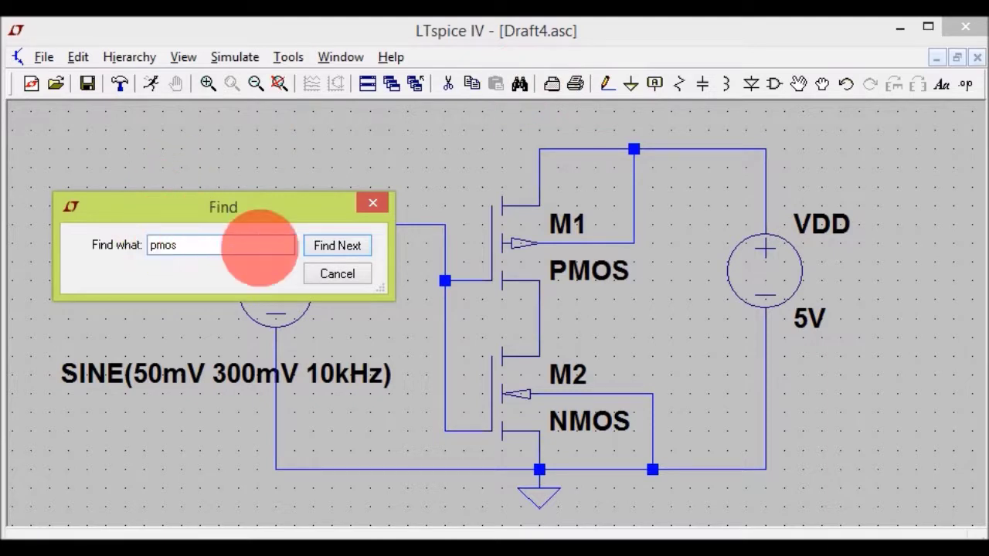
left_click(326, 251)
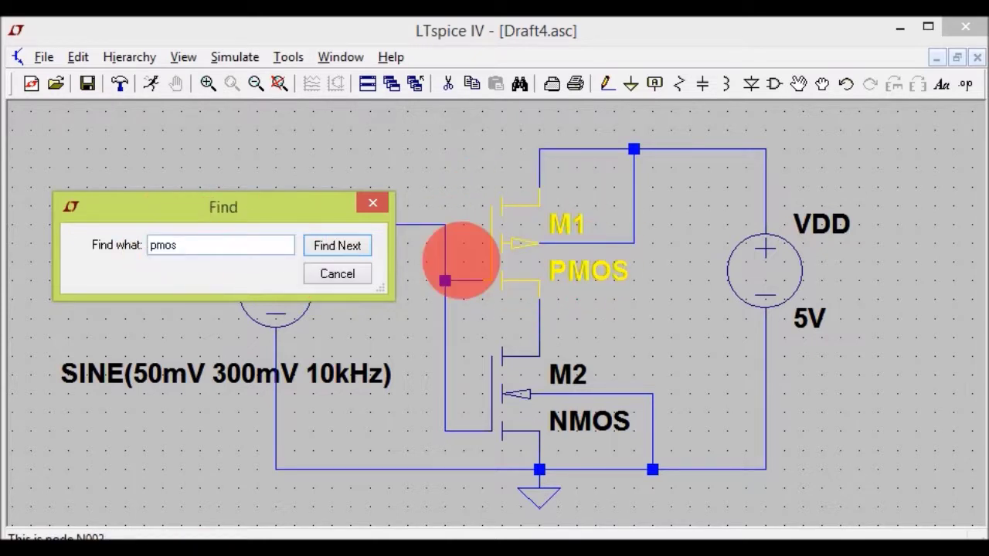
left_click(372, 203)
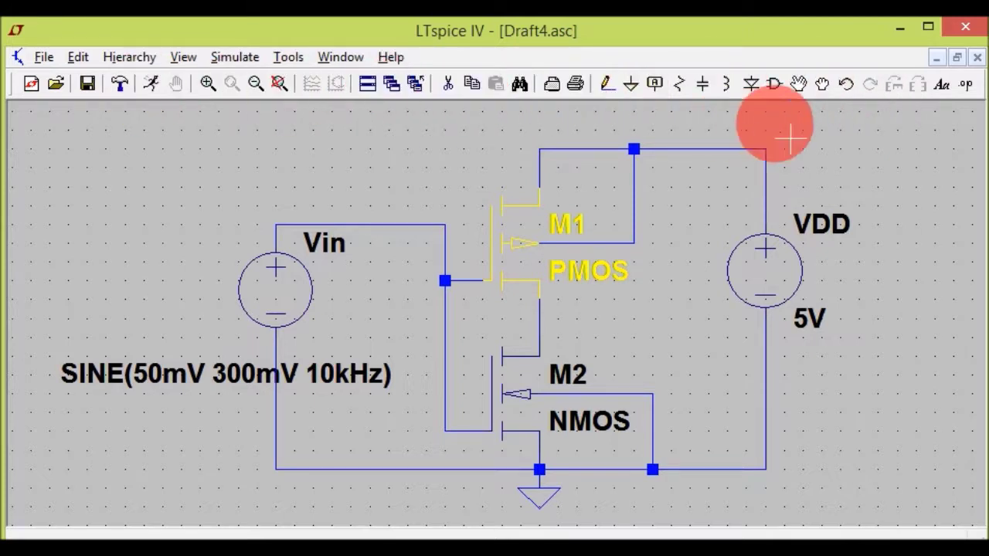
Step: Relocate transistor M1 with its wires attached to a spot above and left of its place in the circuit
left_click(821, 84)
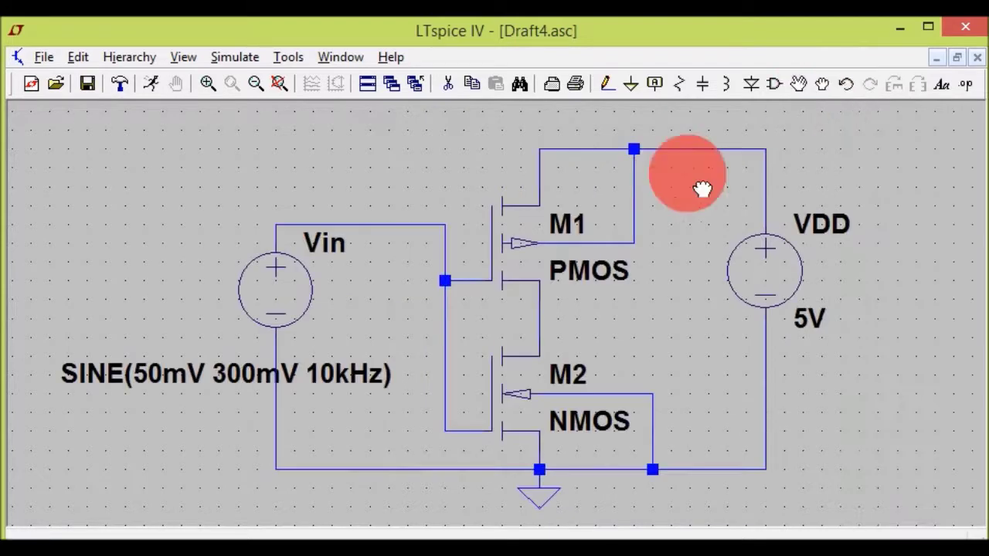
left_click(527, 247)
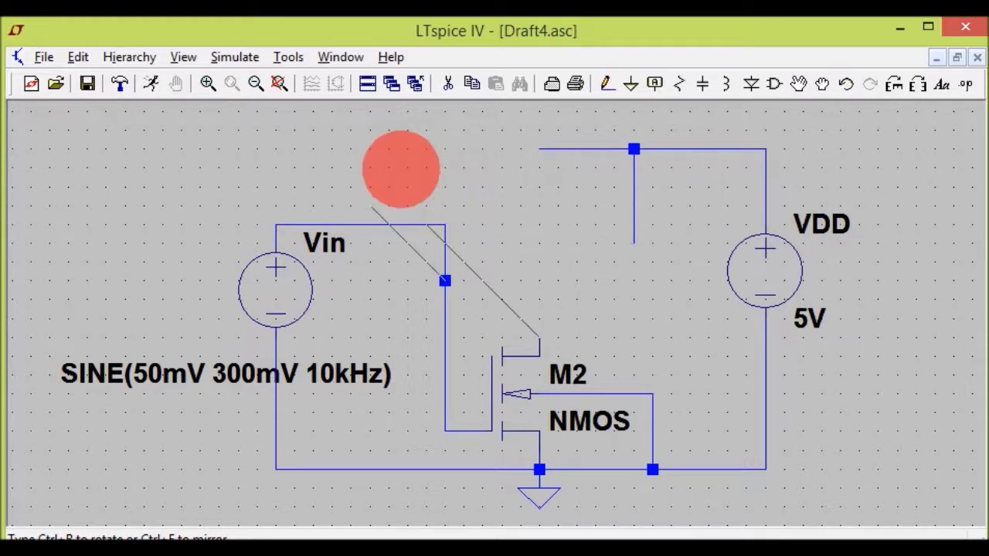
left_click(421, 175)
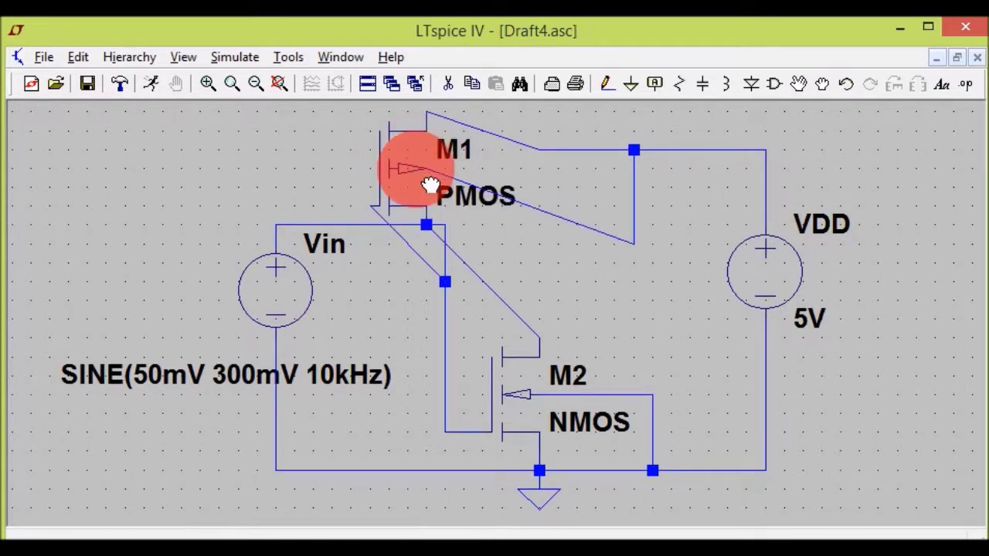
Step: Return transistor M1 with its attached wires to its original place above M2, trying rotation on the way
left_click(419, 183)
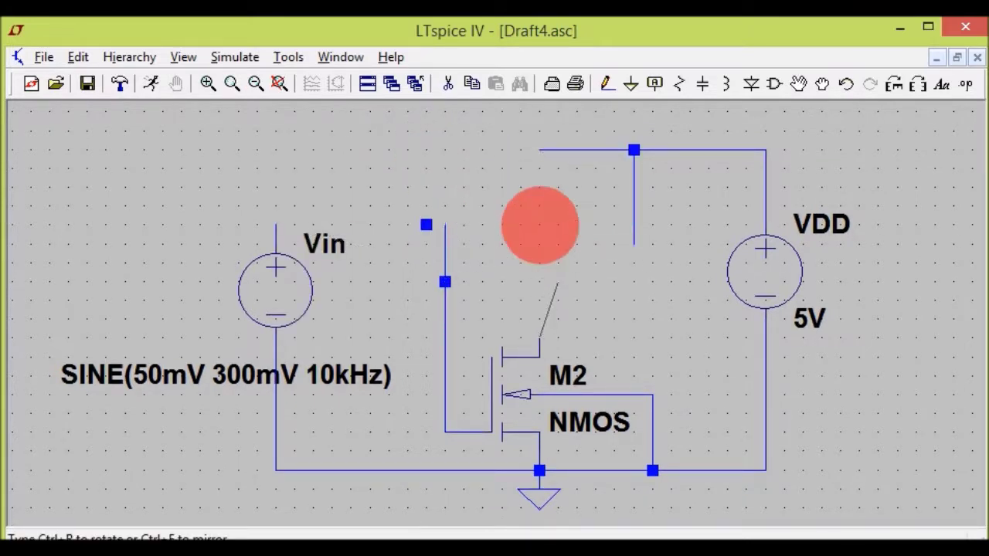
key("ctrl+r")
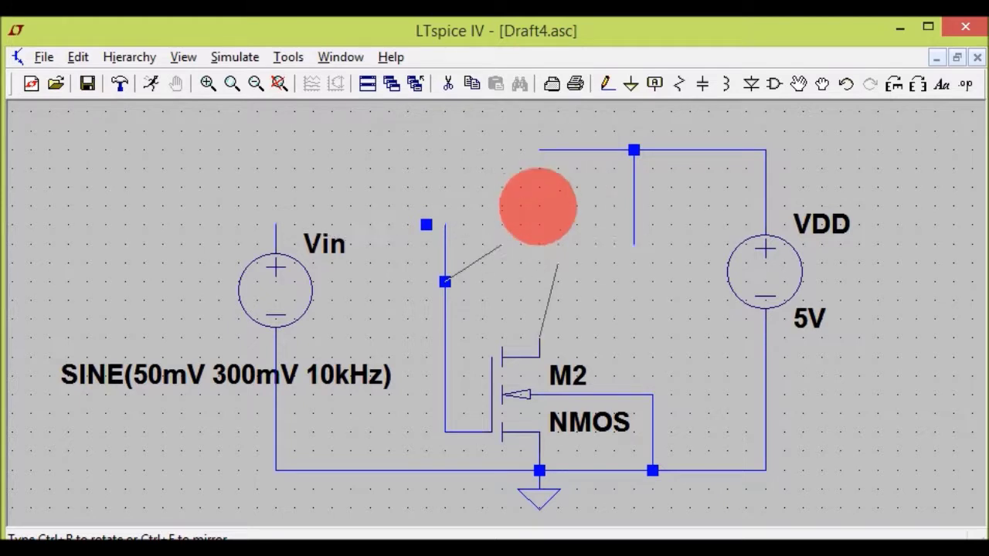
key("ctrl+r")
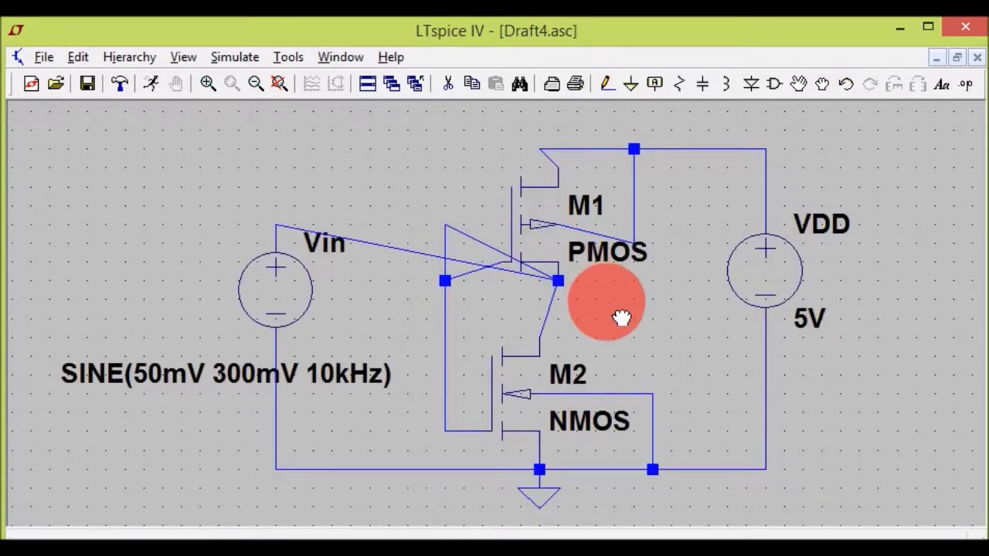
key("ctrl+r")
key("ctrl+r")
key("ctrl+r")
key("ctrl+r")
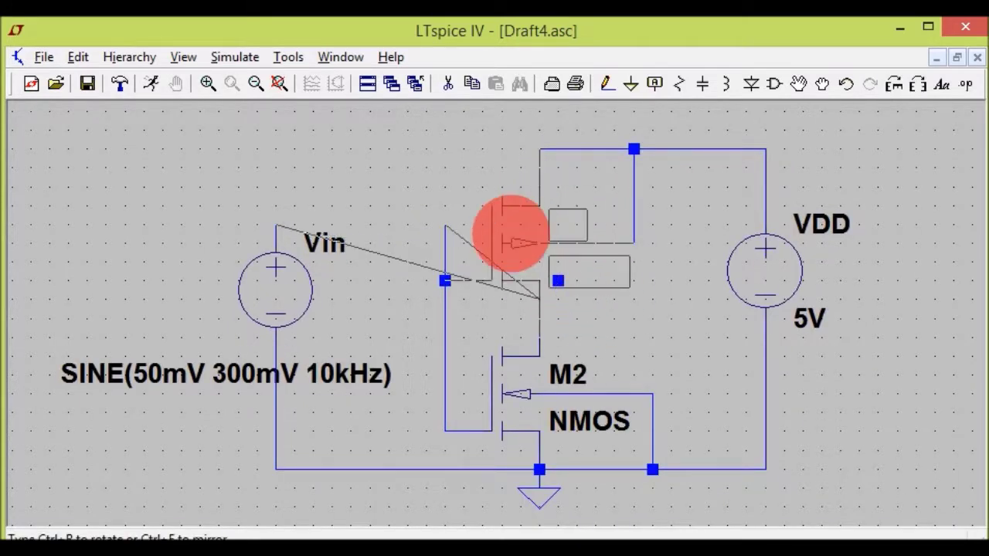
left_click(516, 241)
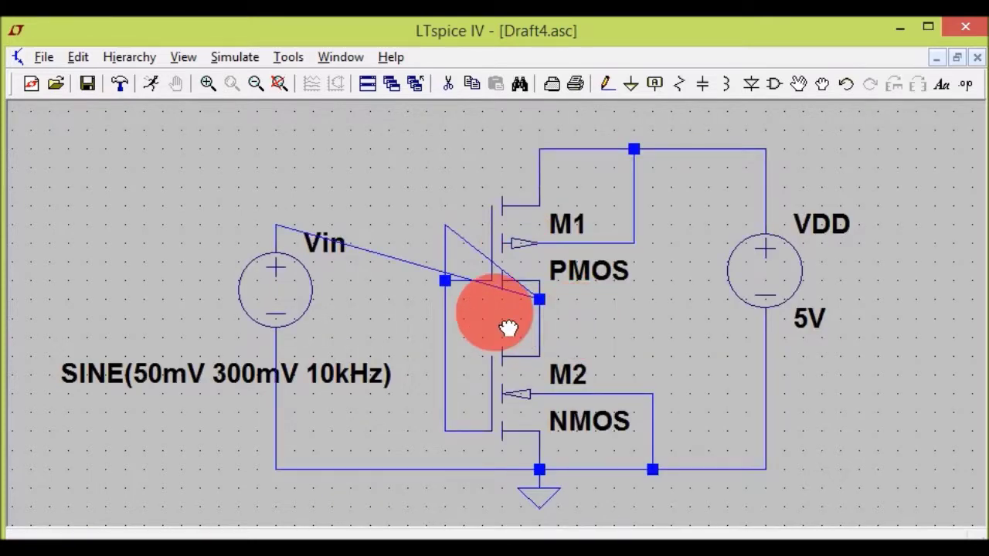
Step: Delete the two slanted stray wires joining Vin and the gate line to the drain node between M1 and M2
left_click(447, 83)
left_click(408, 268)
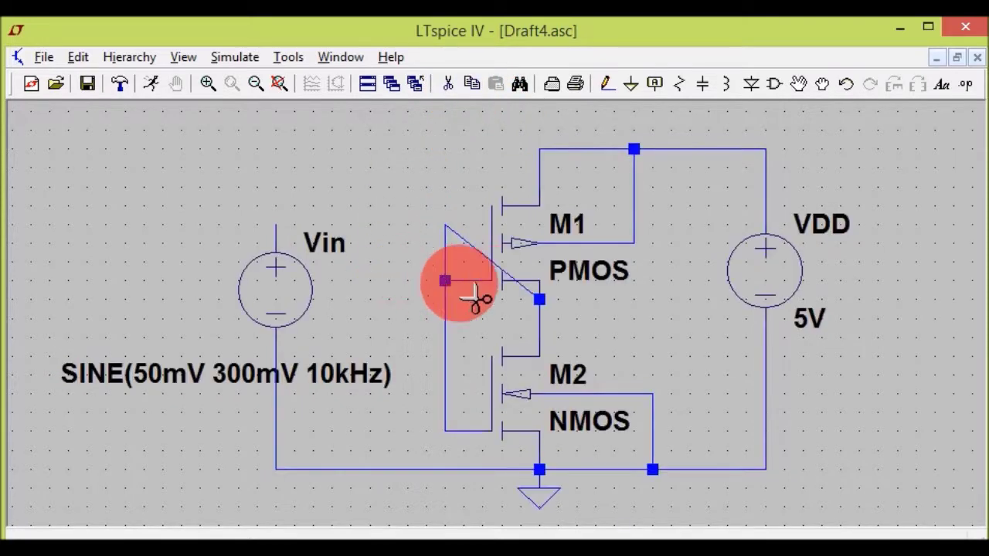
left_click(488, 268)
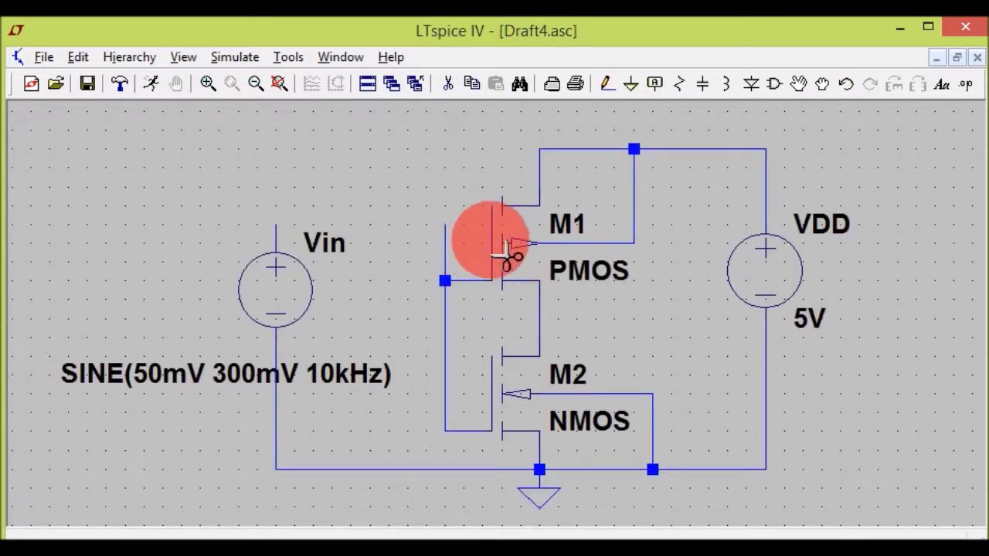
Step: Wire the positive terminal of Vin to the common gate node of M1 and M2, and leave wire mode
left_click(604, 83)
left_click(276, 225)
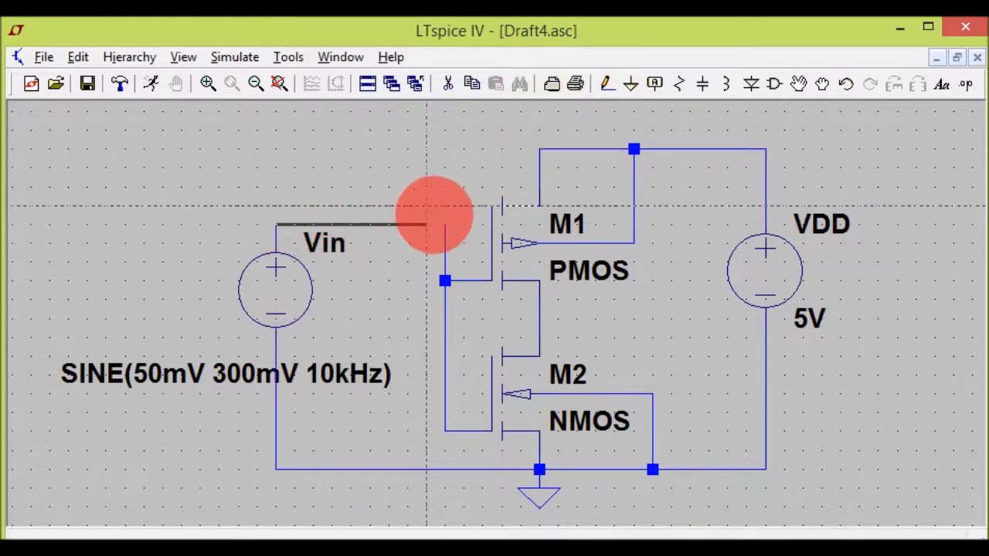
left_click(444, 281)
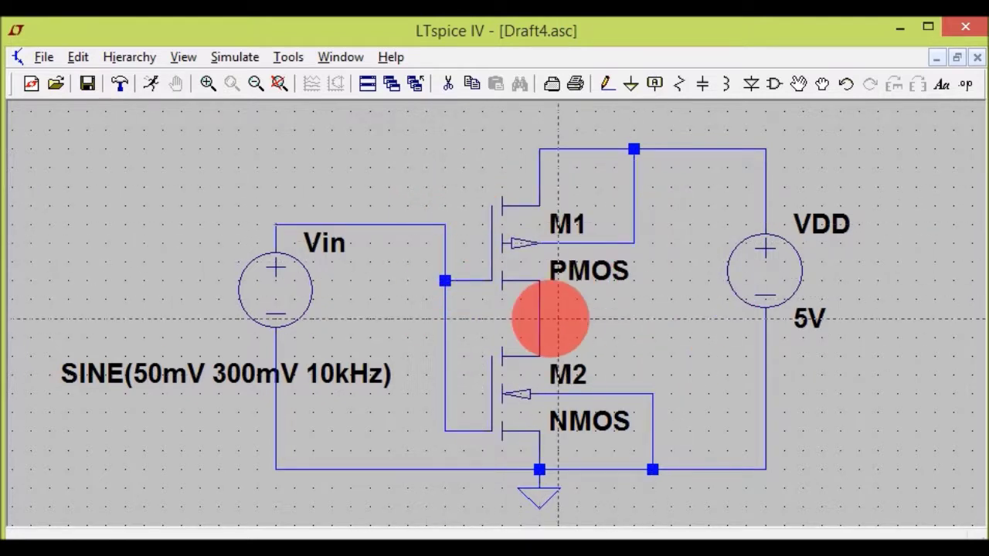
right_click(708, 338)
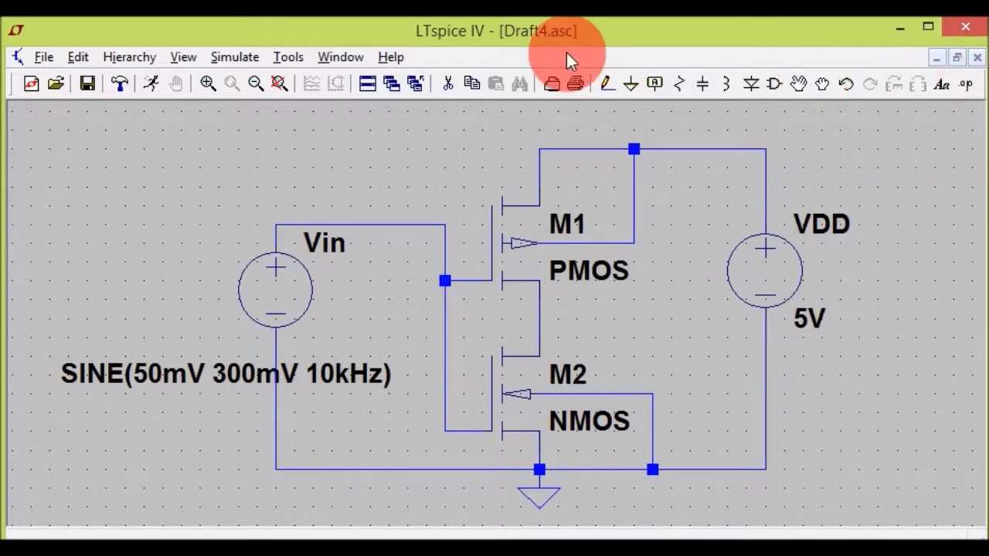
left_click(147, 86)
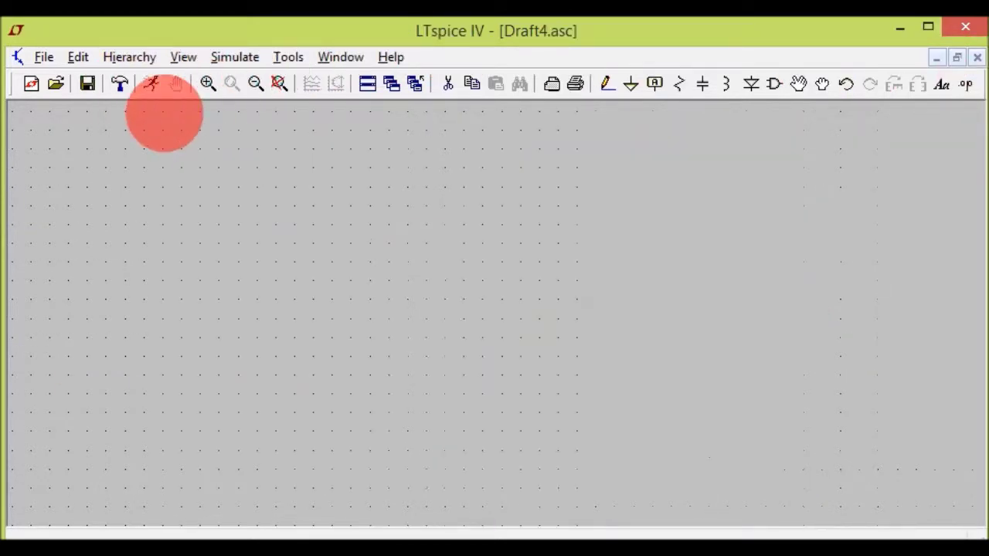
left_click(143, 89)
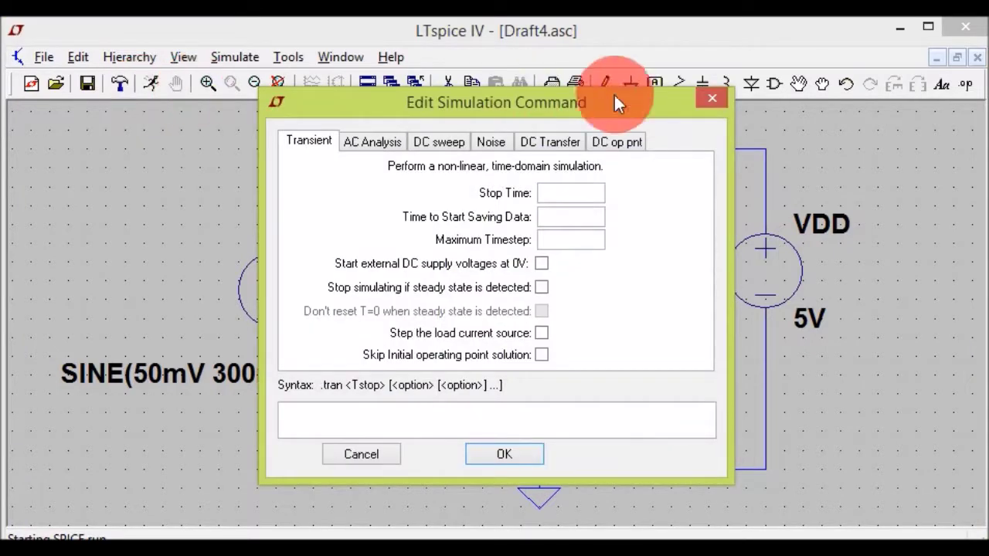
left_click(724, 96)
Step: Start a simulation run and examine the AC analysis, DC sweep, noise and DC transfer settings, including the noise sweep types
left_click(225, 57)
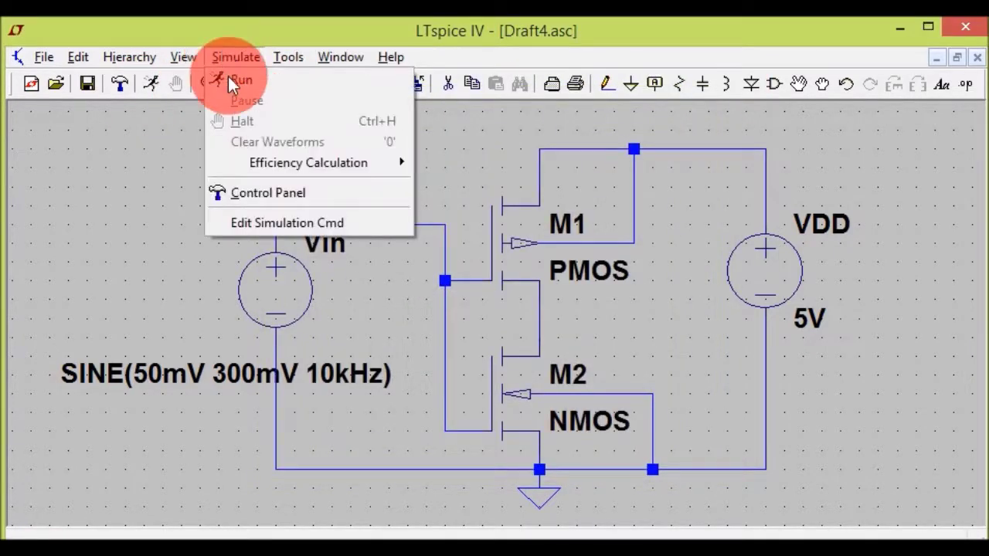
left_click(228, 77)
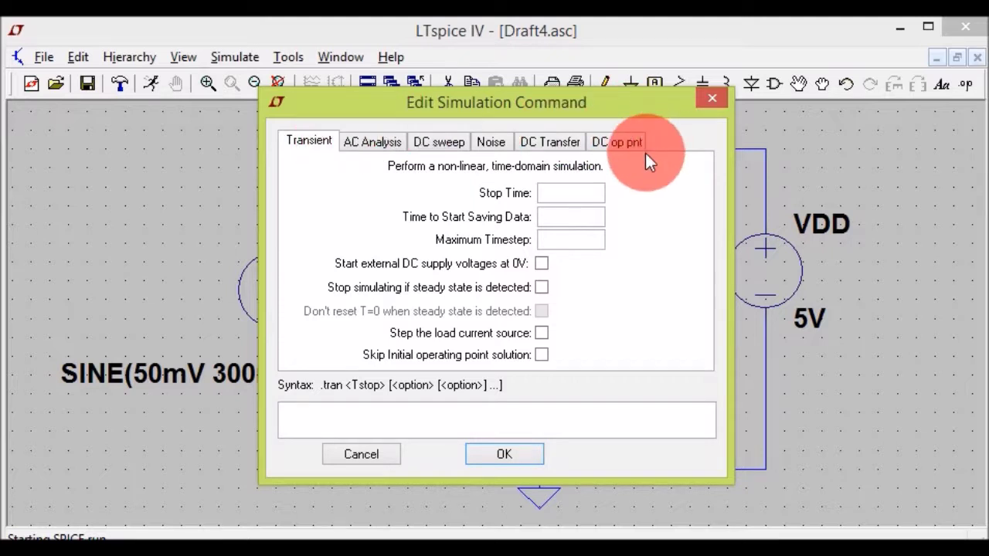
left_click(371, 146)
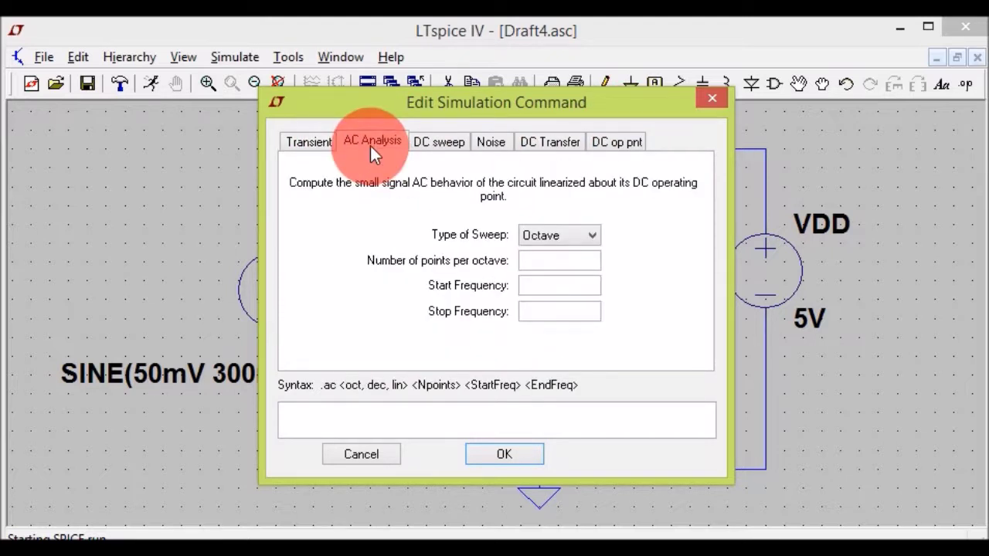
left_click(459, 150)
left_click(494, 141)
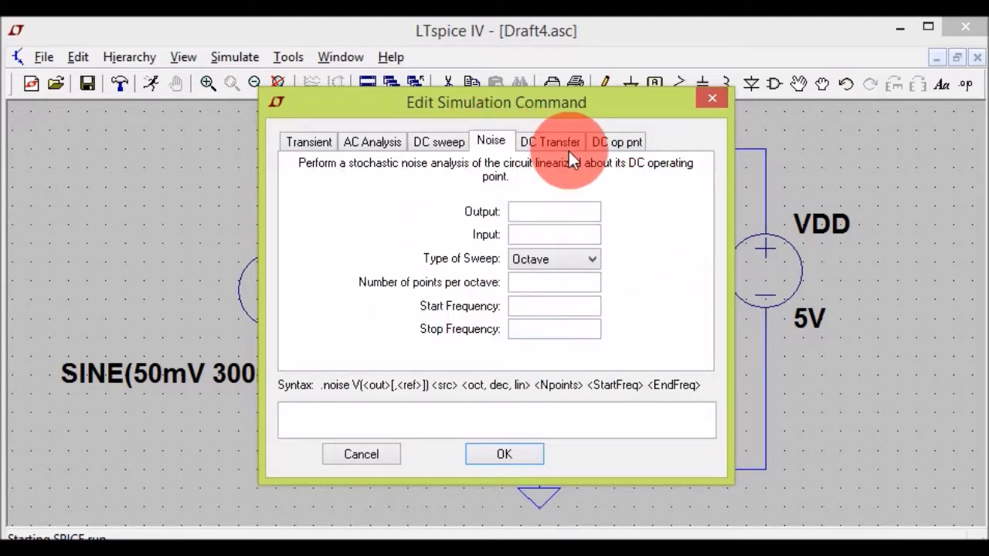
left_click(545, 259)
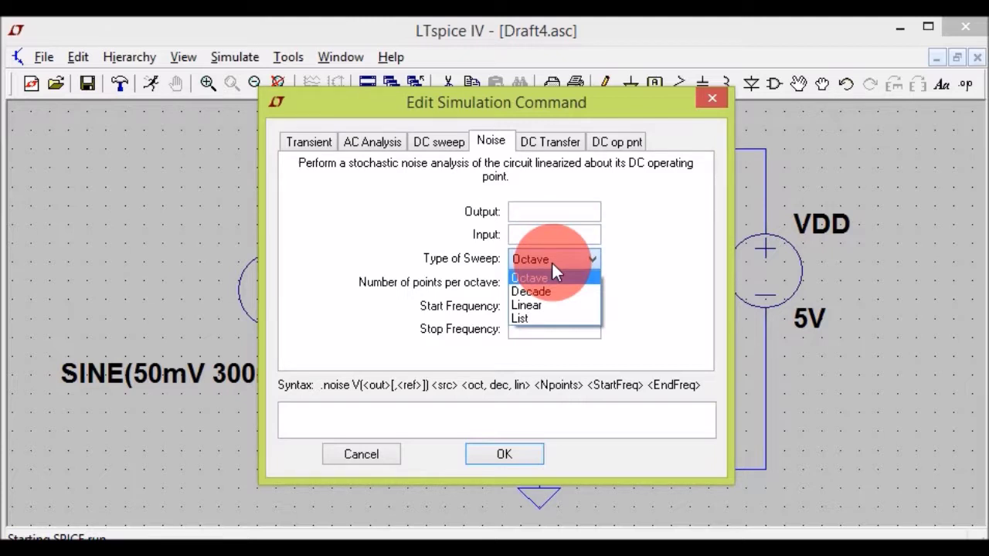
left_click(552, 261)
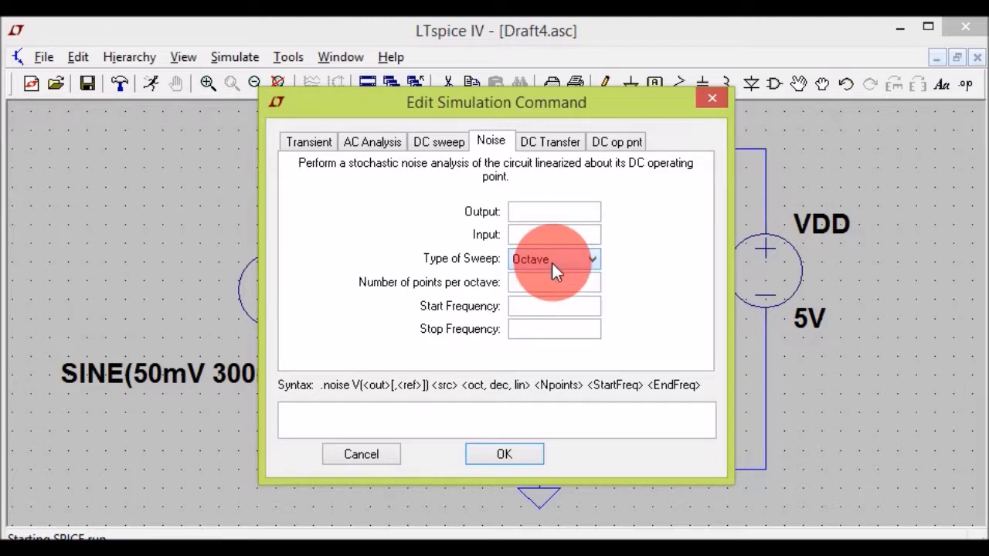
left_click(554, 142)
Step: Set up a transient analysis with a stop time of 0.0001 and run the simulation
left_click(333, 143)
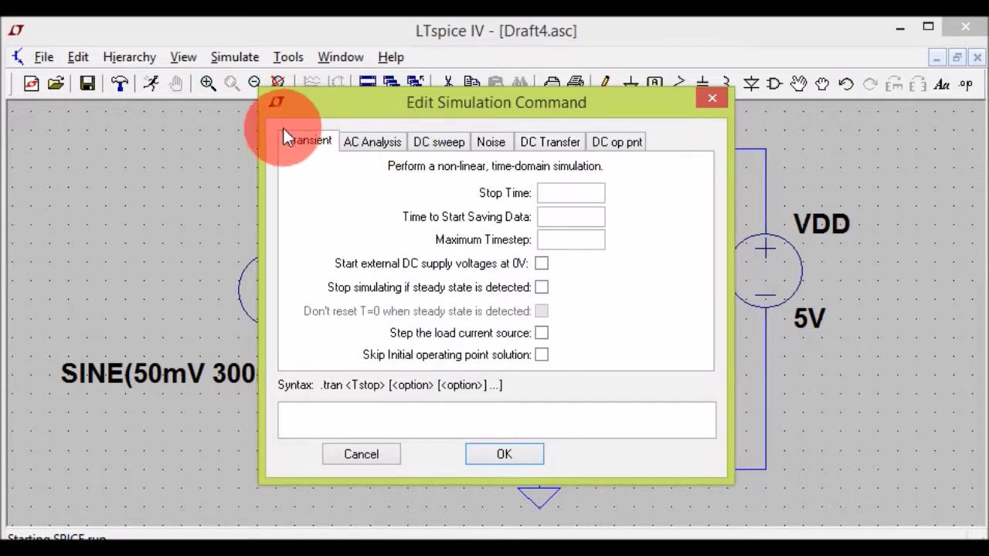
left_click(570, 197)
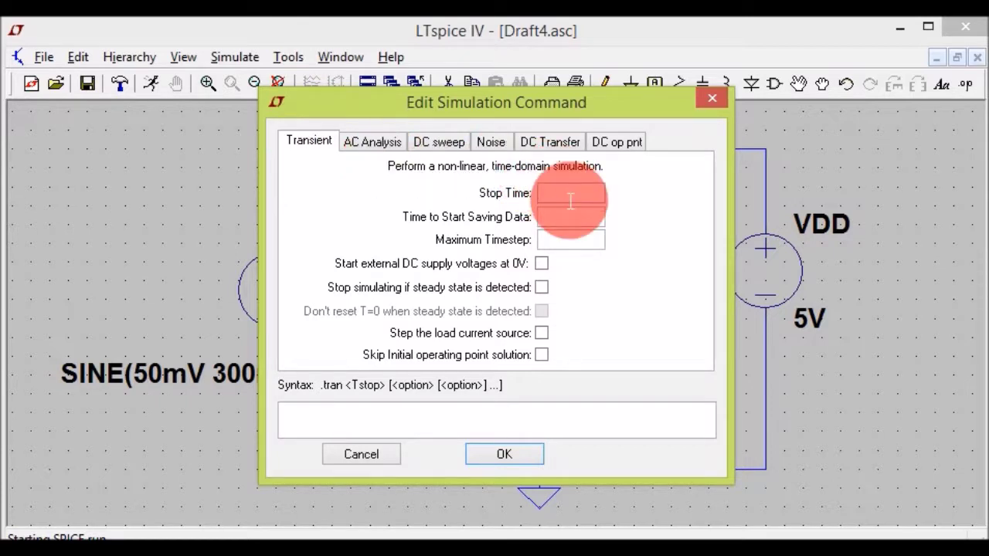
type("0.0001")
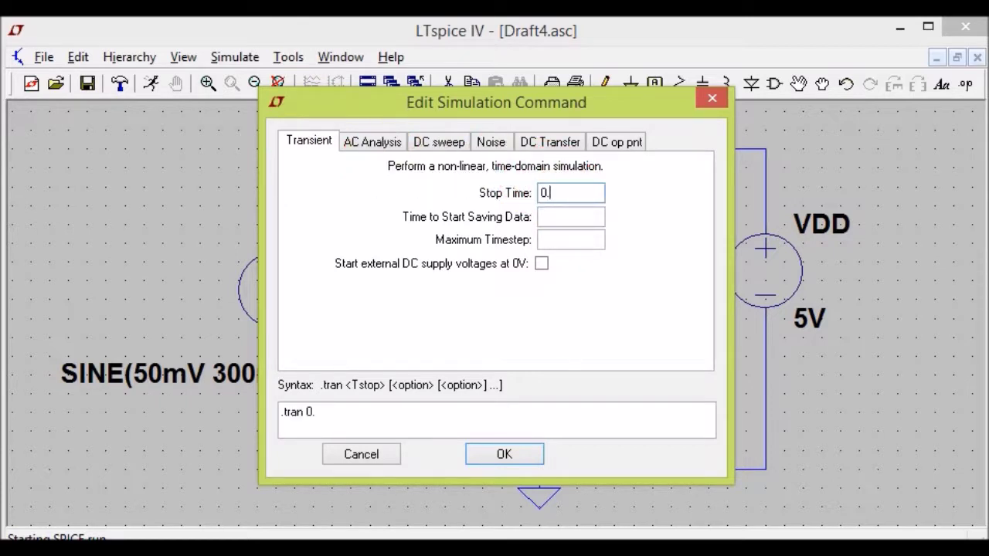
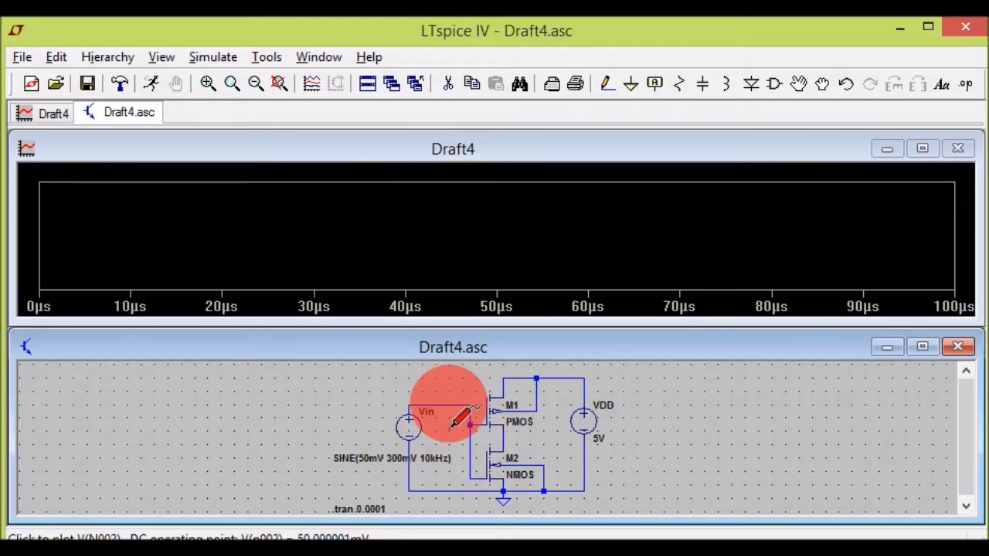
Step: Plot the voltage at the inverter's gate input node, and the M1–M2 output node voltage in an added plot pane
left_click(470, 424)
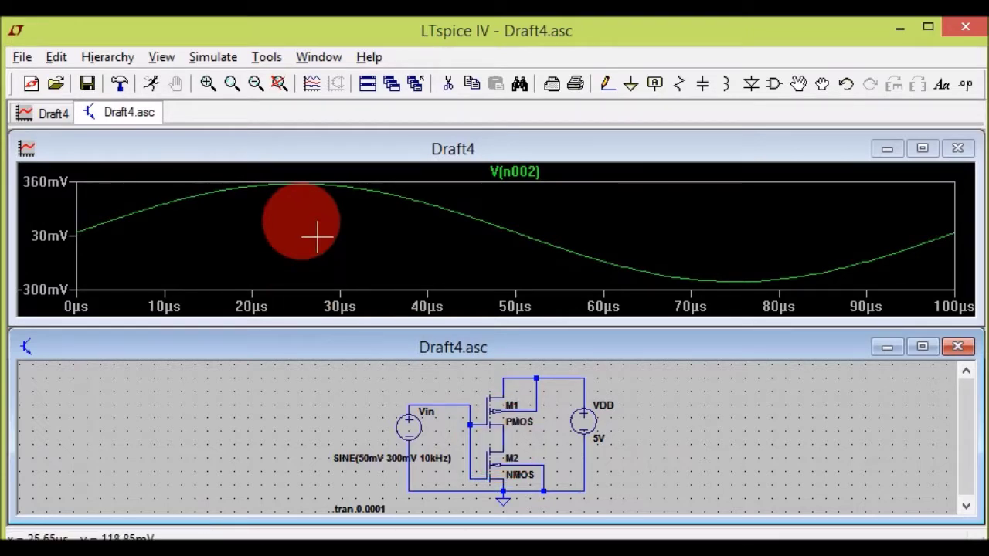
right_click(302, 219)
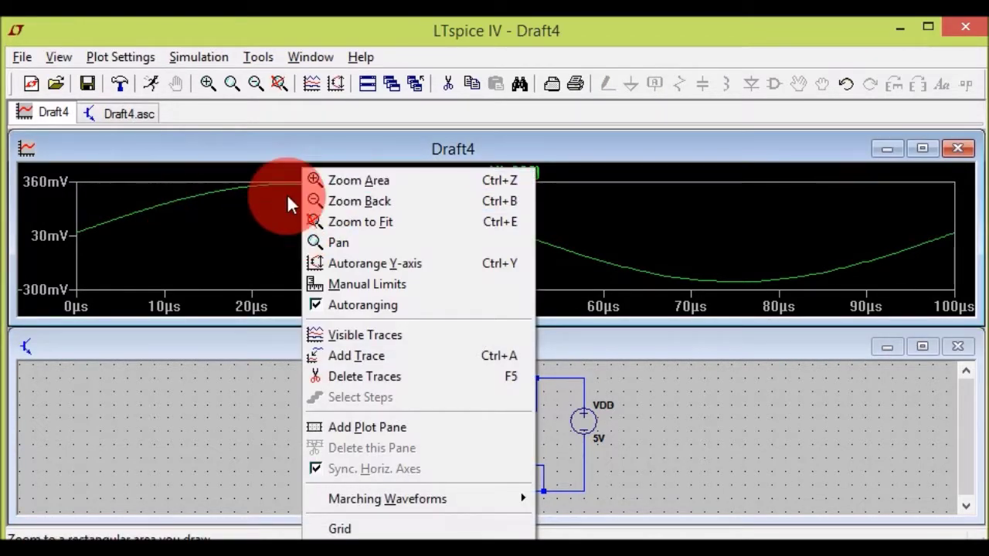
left_click(357, 427)
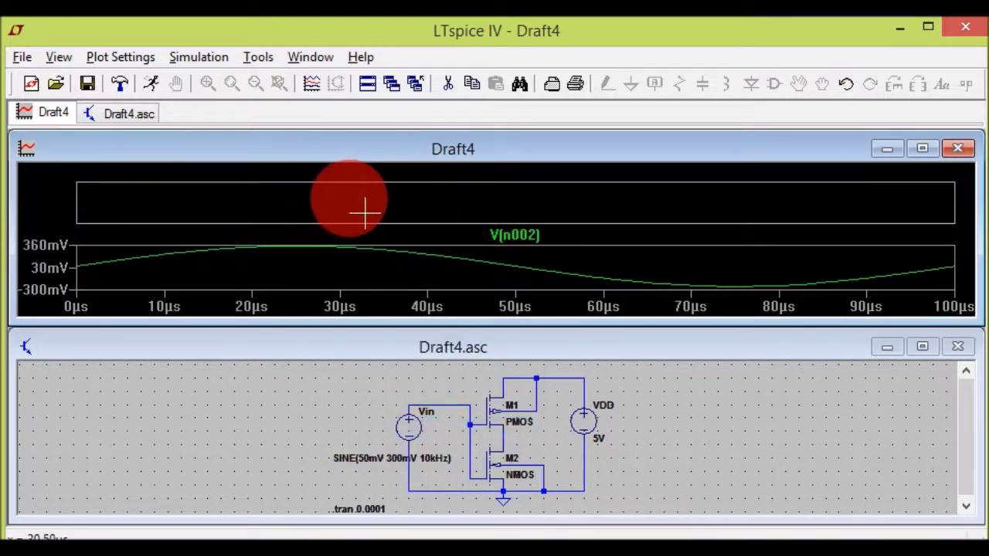
left_click(516, 448)
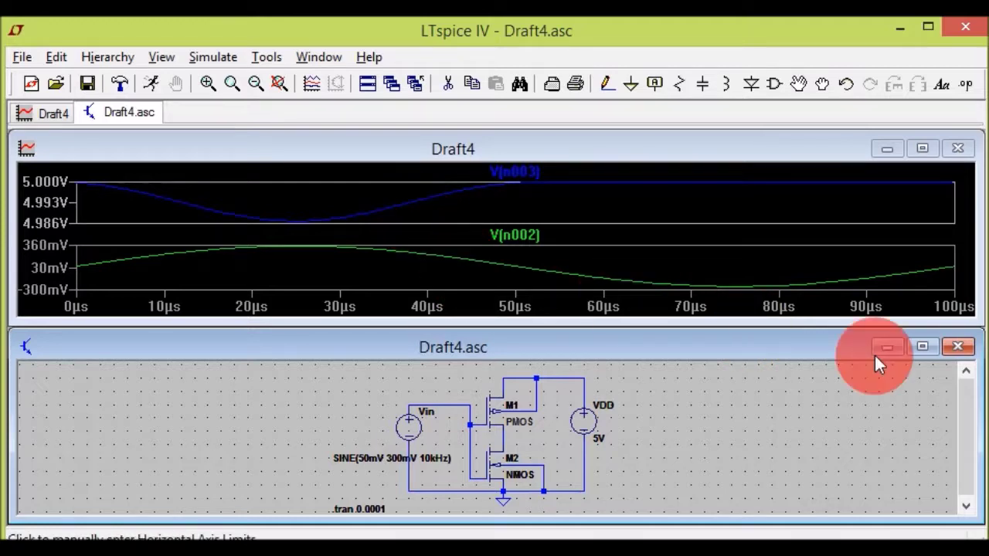
Step: Maximize the Draft4.asc schematic window
left_click(924, 347)
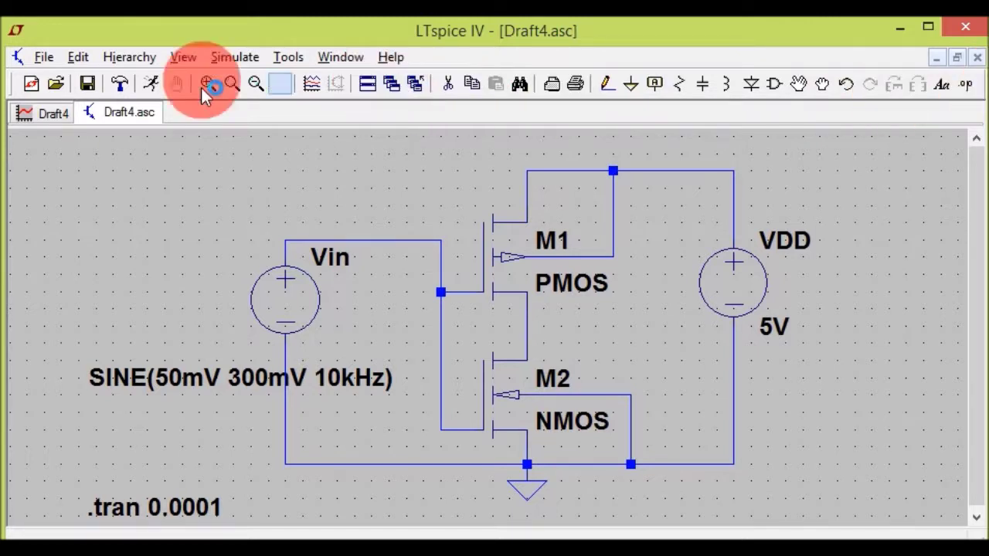
Step: Close the Draft4 waveform plot, leaving the Draft4.asc schematic open
right_click(51, 111)
left_click(106, 151)
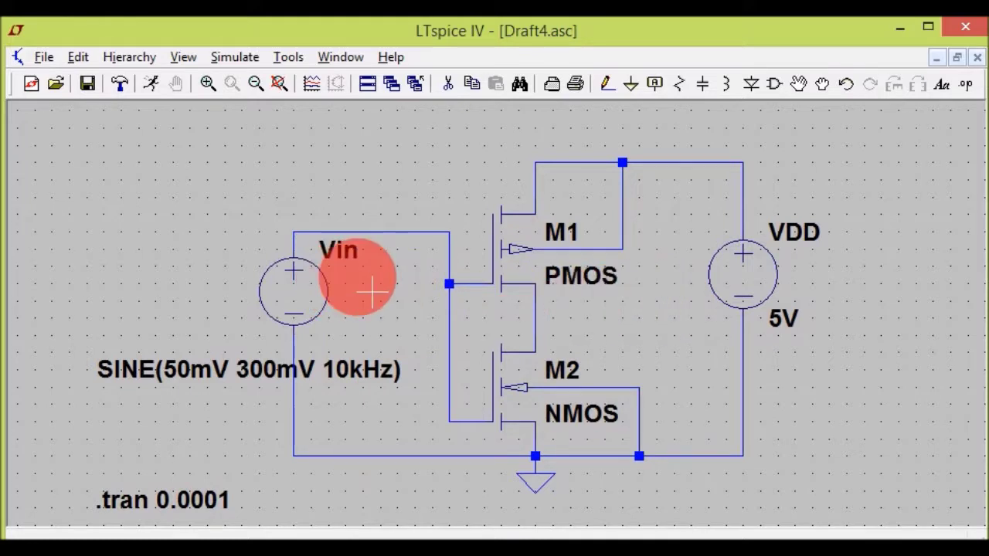
Step: Examine the file commands, including the new symbol option, and preview the schottky diode in the component symbol library without placing it
left_click(38, 61)
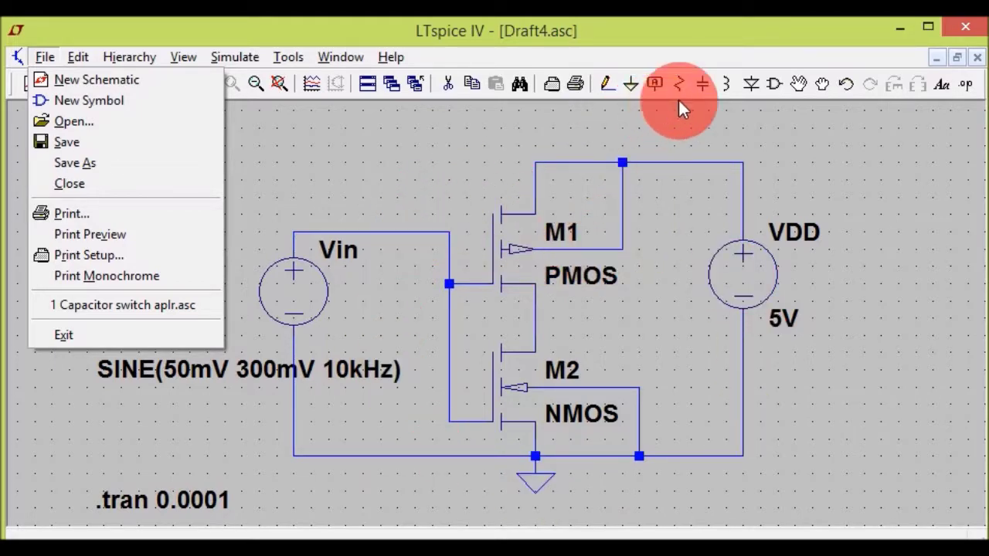
left_click(775, 84)
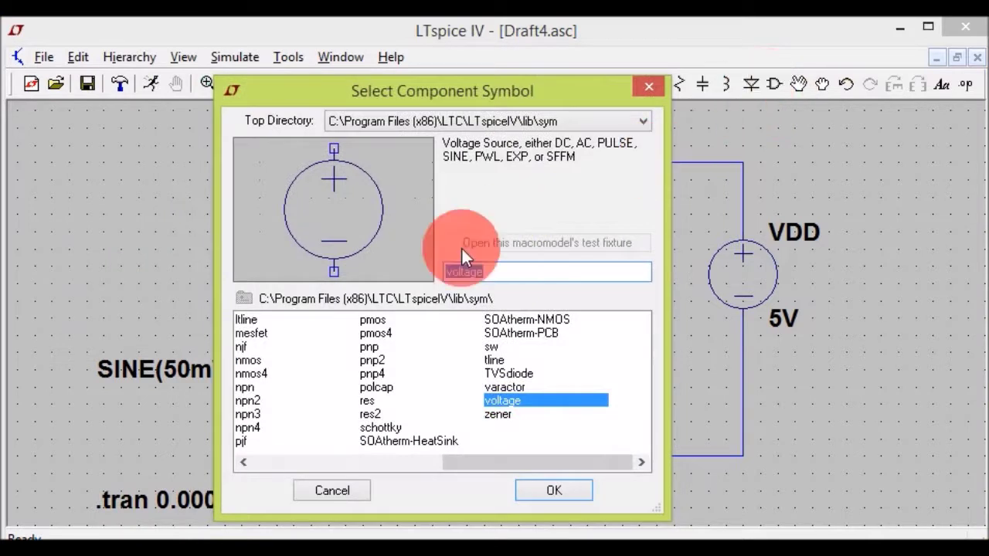
left_click(386, 427)
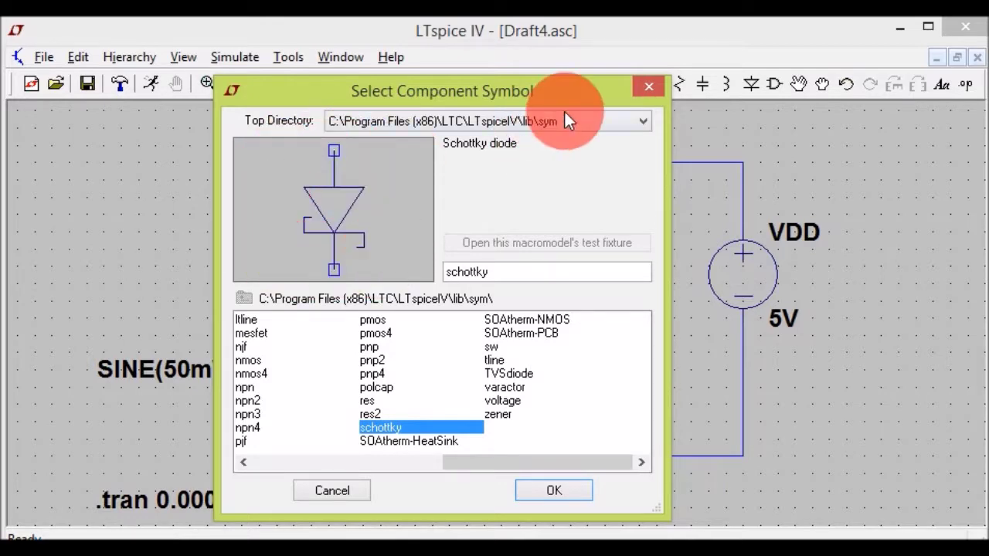
left_click(647, 86)
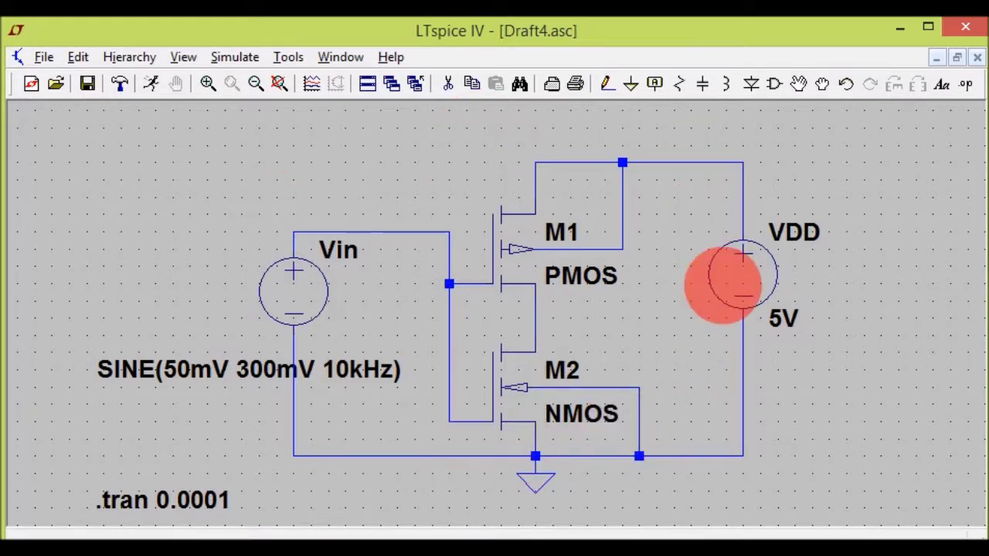
left_click(44, 57)
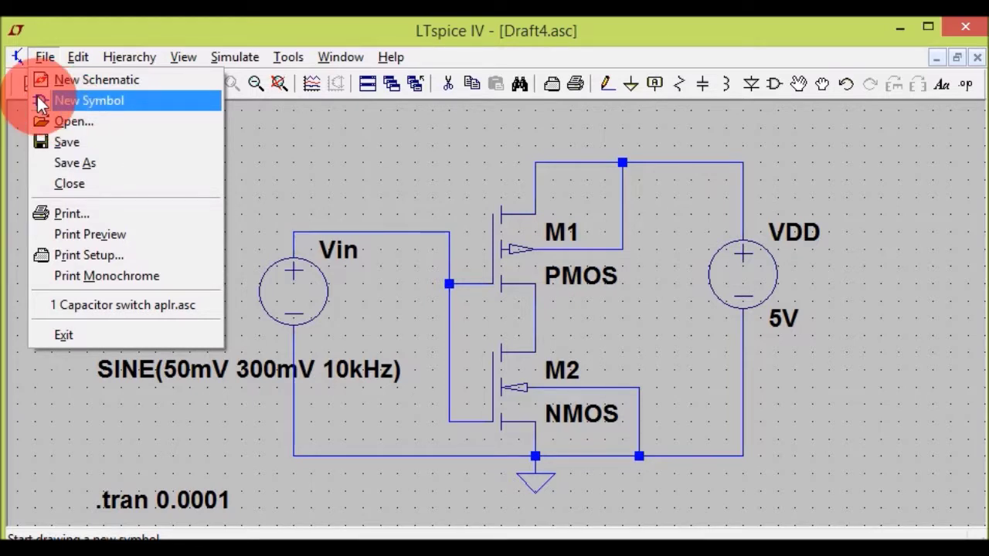
left_click(276, 148)
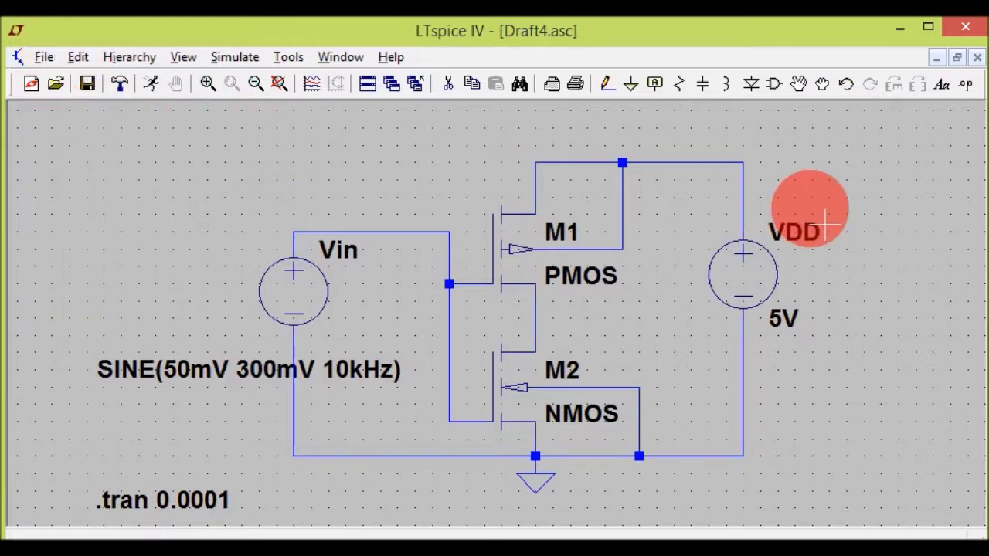